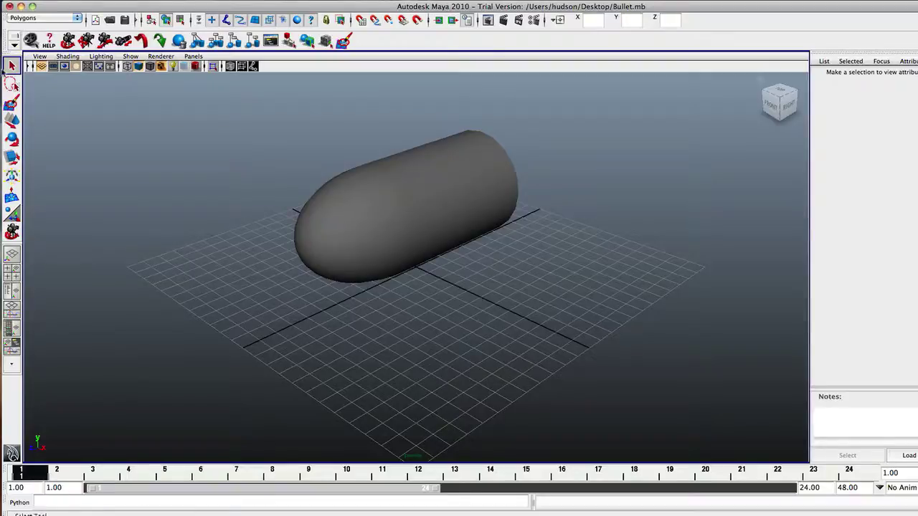
- Examine the finished bullet model from the front and from its sides
left_click(12, 230)
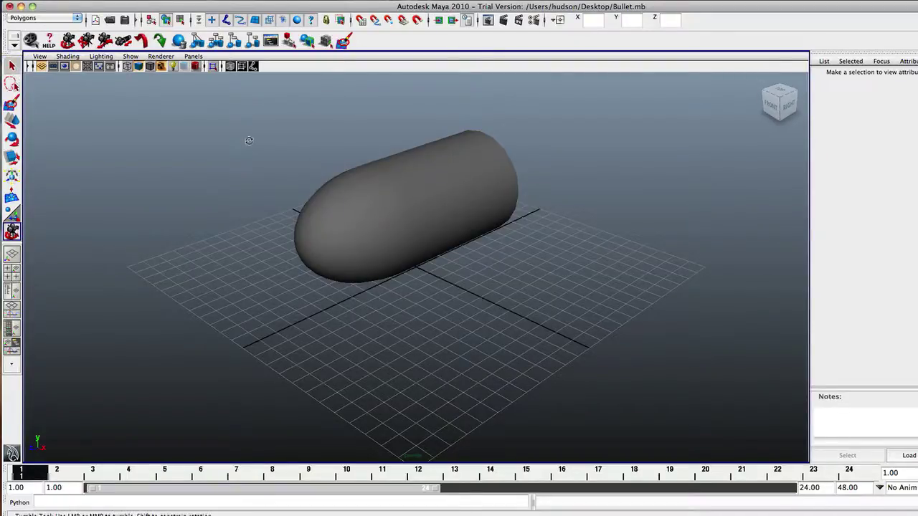
left_click_drag(248, 141, 429, 169)
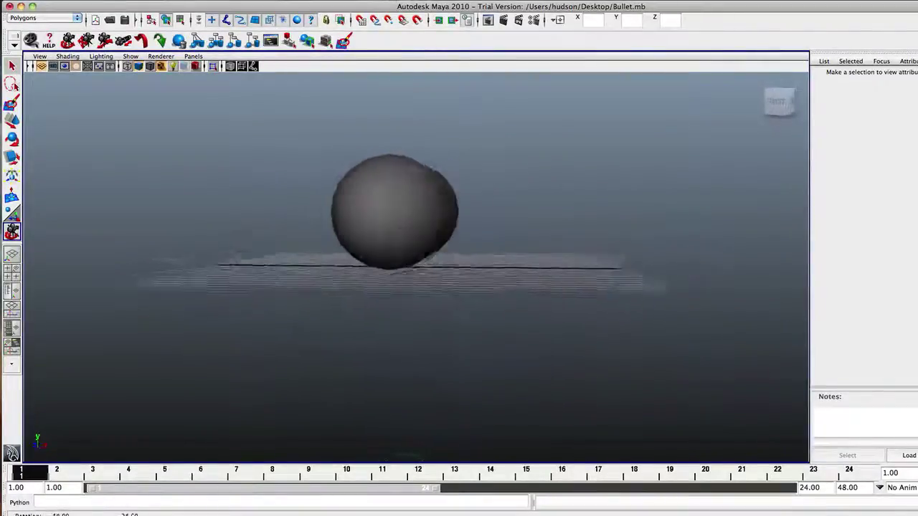
left_click_drag(322, 187, 423, 188)
left_click_drag(780, 104, 621, 89)
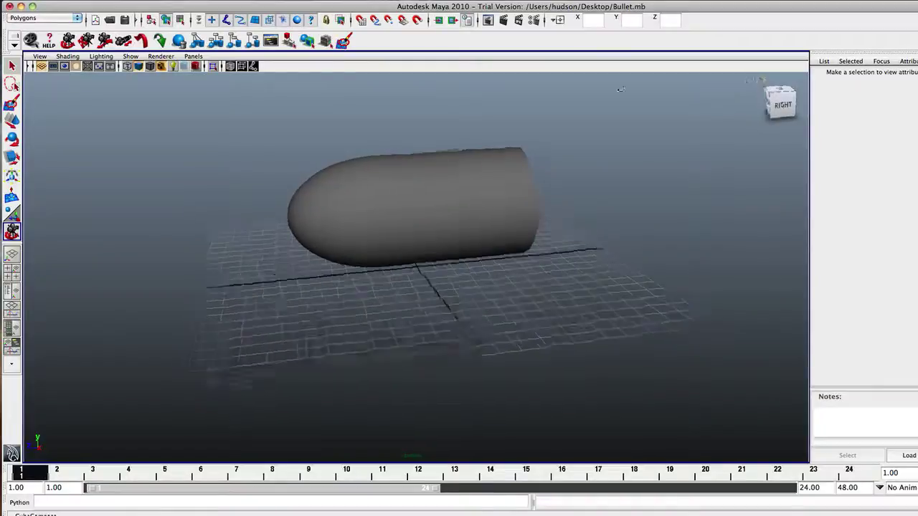
key("q")
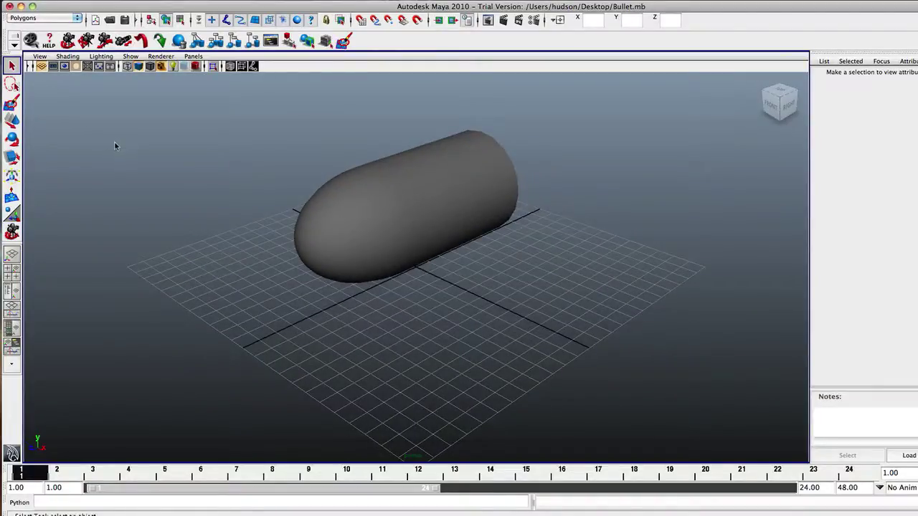
- Close the bullet scene by starting a new empty scene
left_click(64, 2)
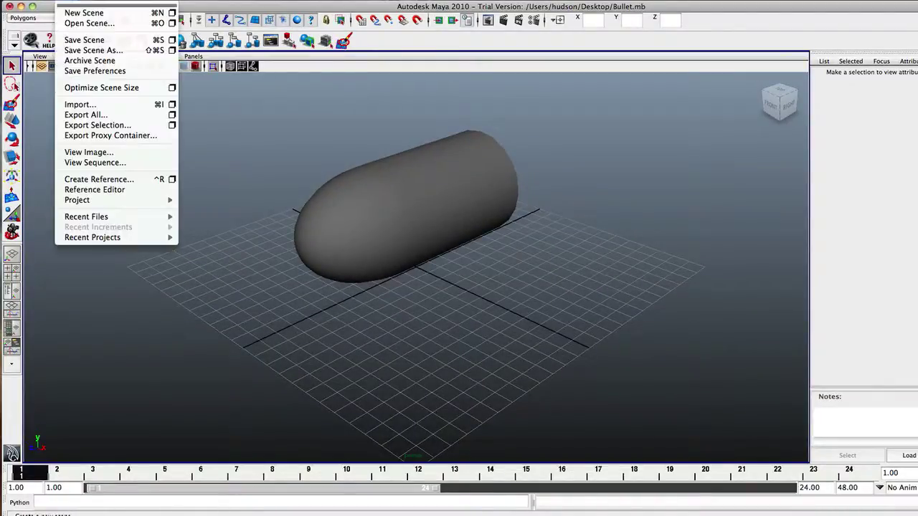
left_click(86, 10)
left_click(490, 153)
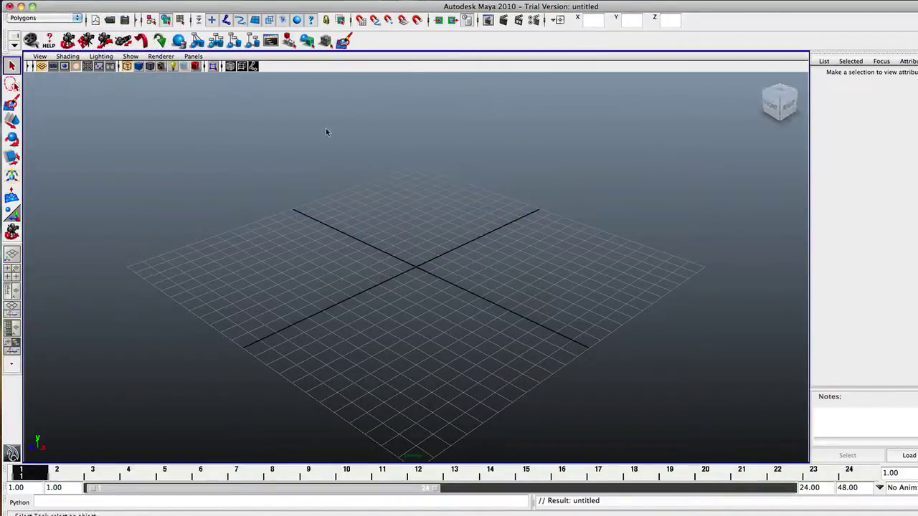
- Create a polygon cylinder at the grid's centre, radius about 2.8 and height about 7.9, and display the scene shaded
left_click(154, 1)
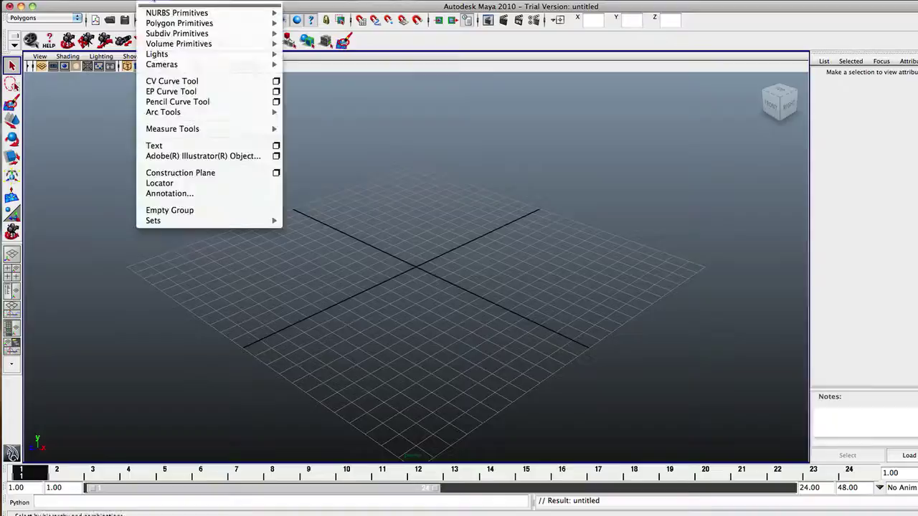
mouse_move(180, 29)
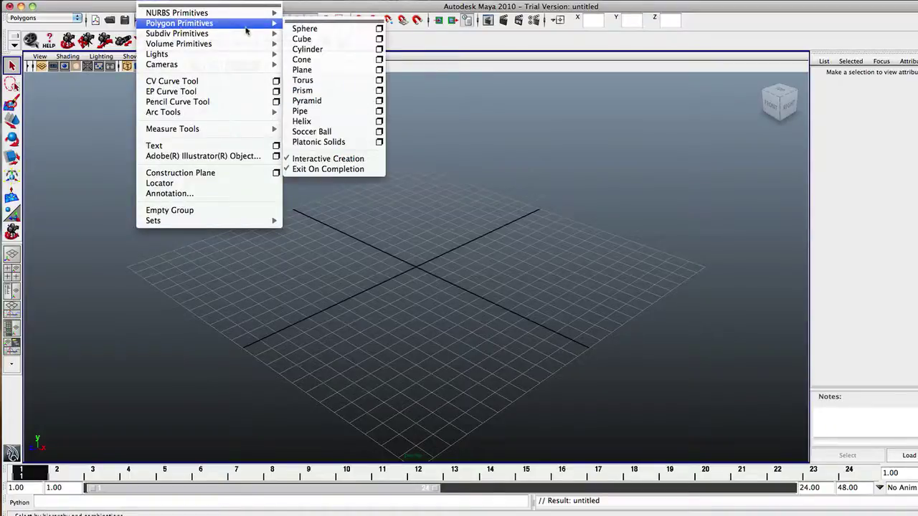
left_click(308, 50)
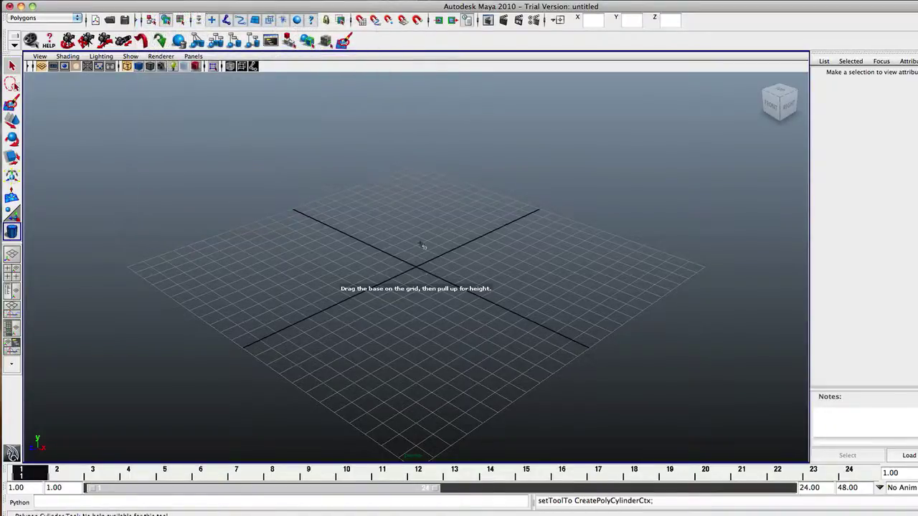
left_click_drag(421, 268, 189, 148)
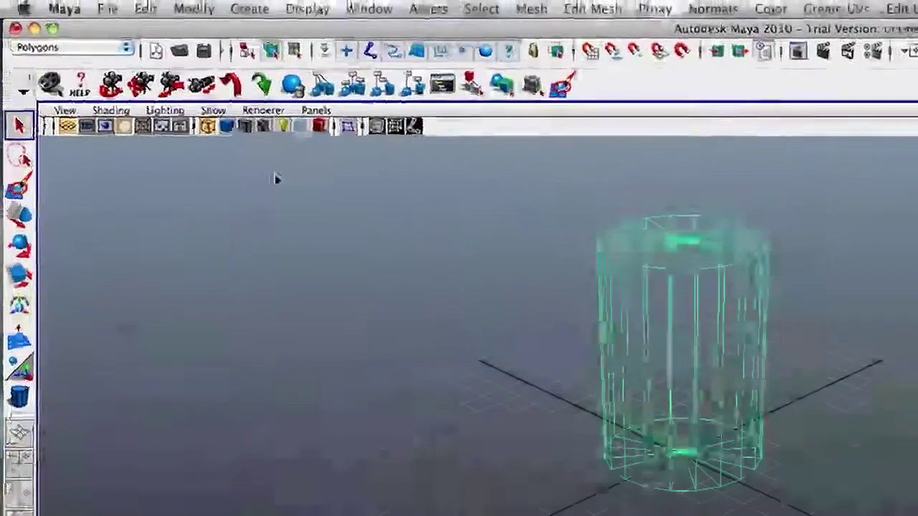
left_click(227, 127)
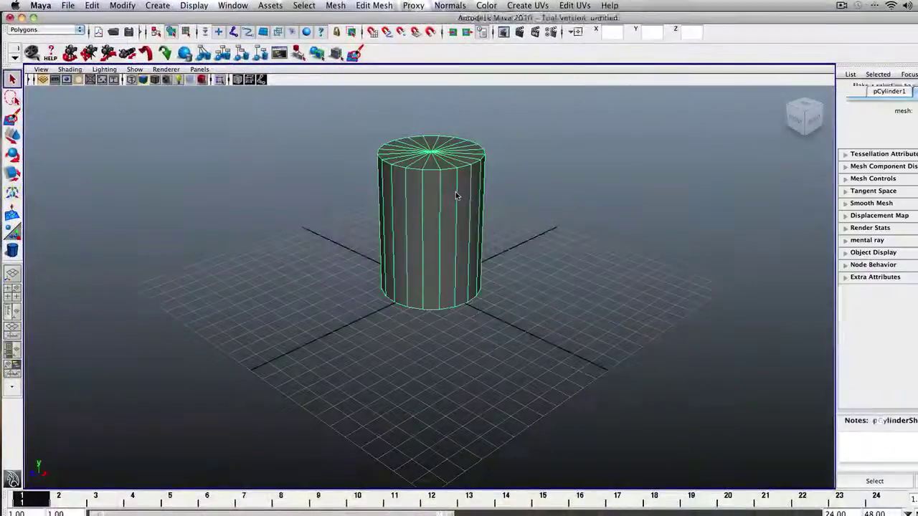
left_click(528, 218)
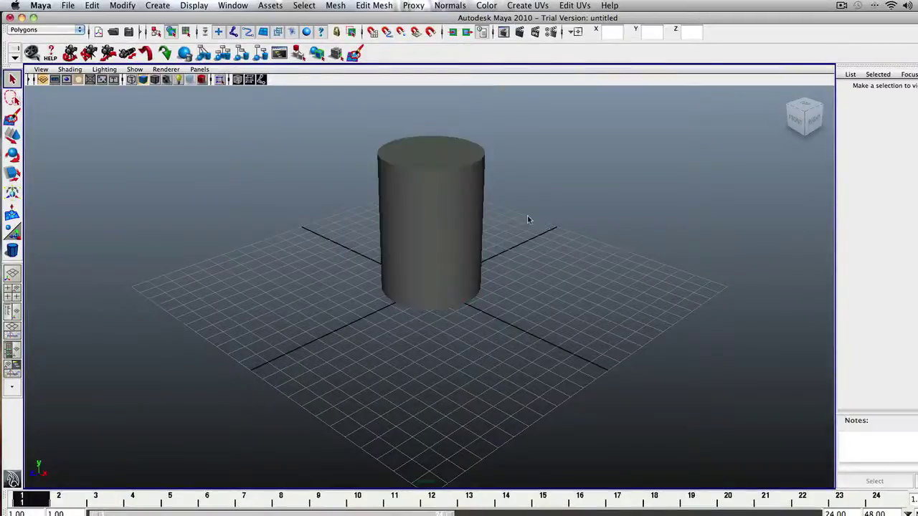
- Copy and paste the cylinder, move the pasted copy well clear of the original beyond the grid, and clear the selection
left_click(430, 205)
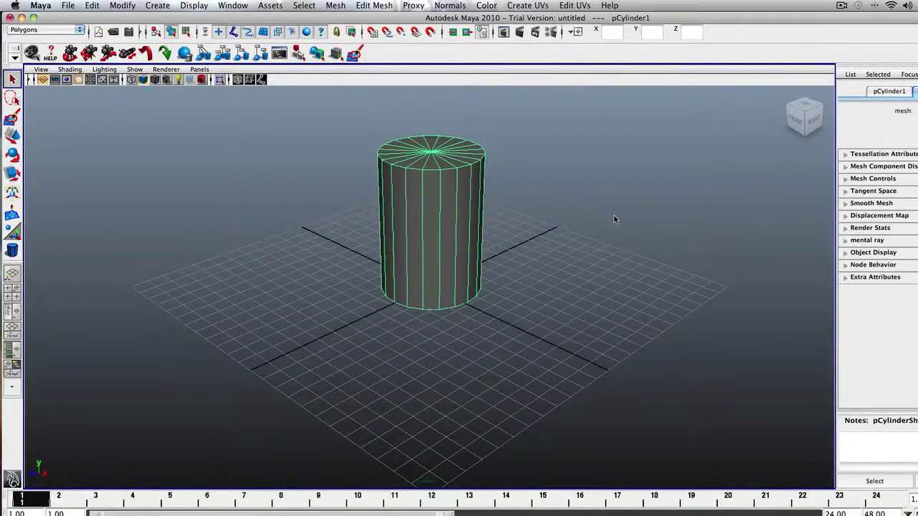
left_click(95, 6)
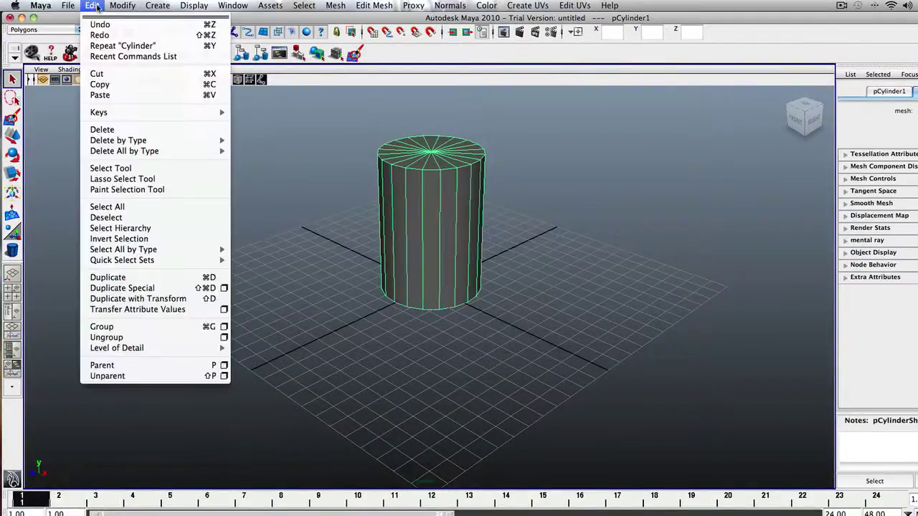
left_click(106, 86)
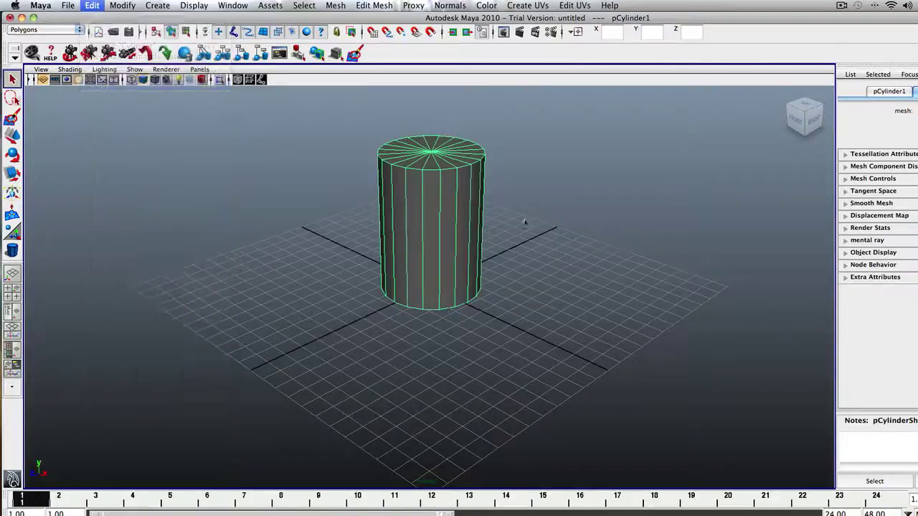
left_click(95, 6)
left_click(129, 95)
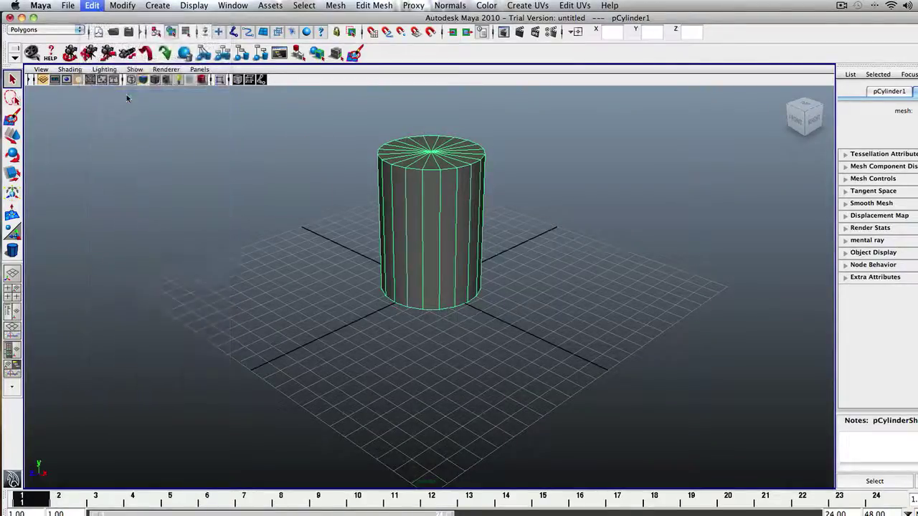
left_click(12, 136)
left_click_drag(468, 238, 758, 195)
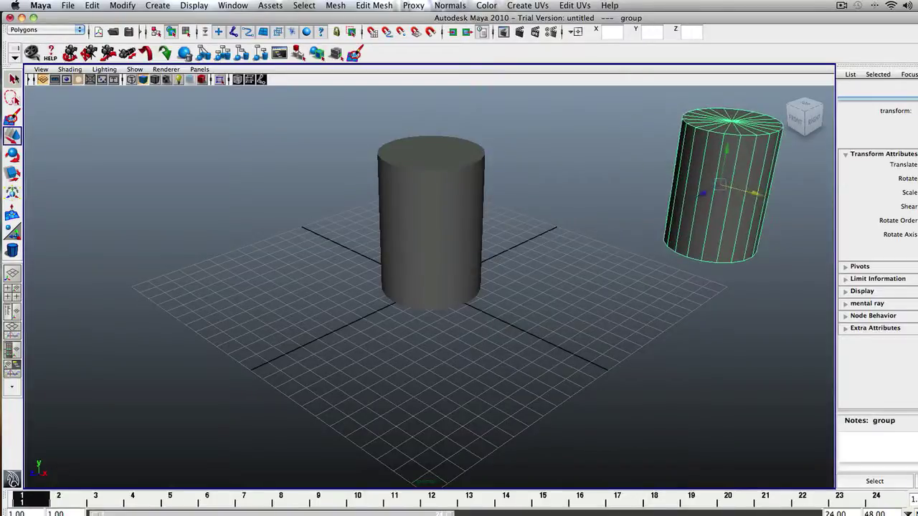
key("q")
left_click(309, 216)
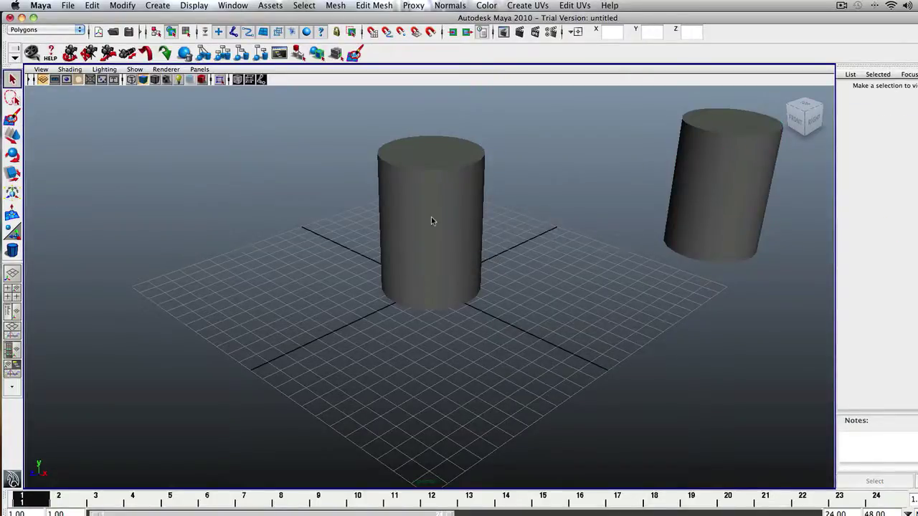
- Select the original cylinder at the grid's centre and open its polyCylinder1 creation attributes
left_click(432, 221)
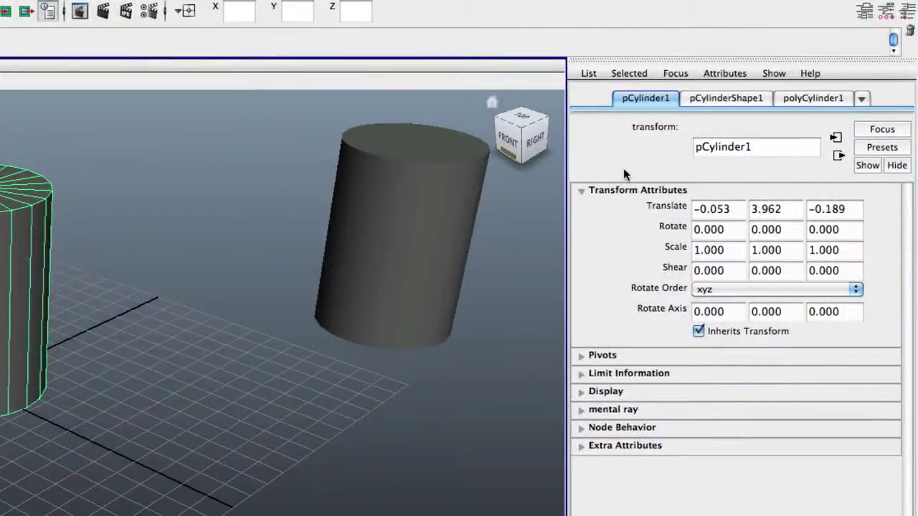
left_click(811, 100)
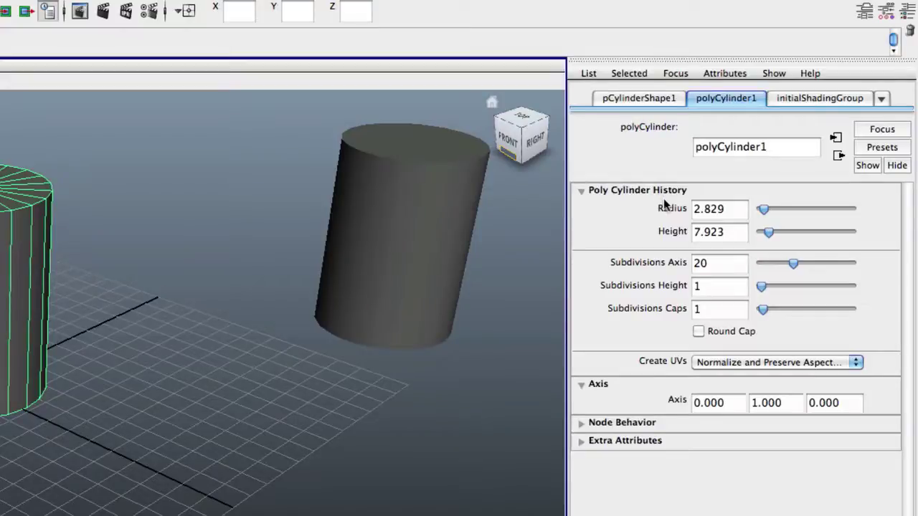
- Try a radius of about 12.85 on the original cylinder and undo the change
left_click_drag(765, 210, 775, 233)
key("ctrl+z")
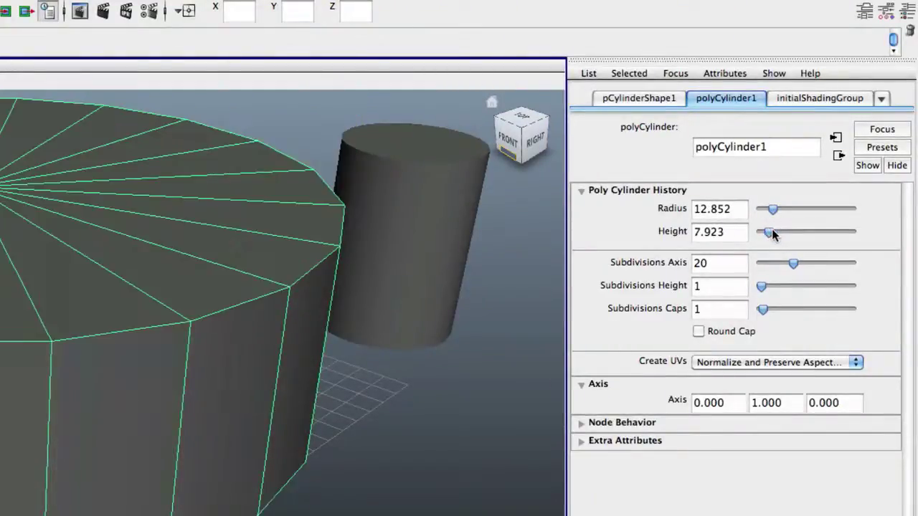
key("ctrl+z")
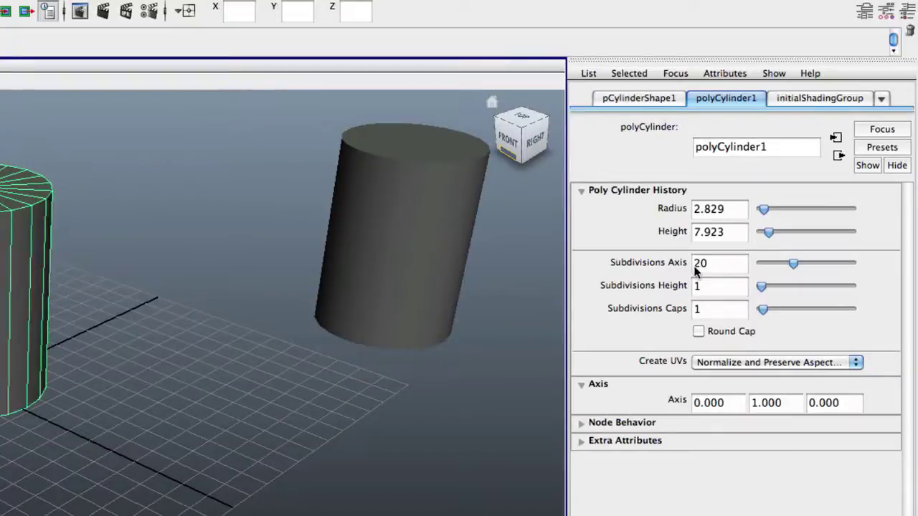
mouse_move(764, 288)
left_mouse_down()
mouse_move(788, 287)
mouse_move(766, 287)
left_mouse_up()
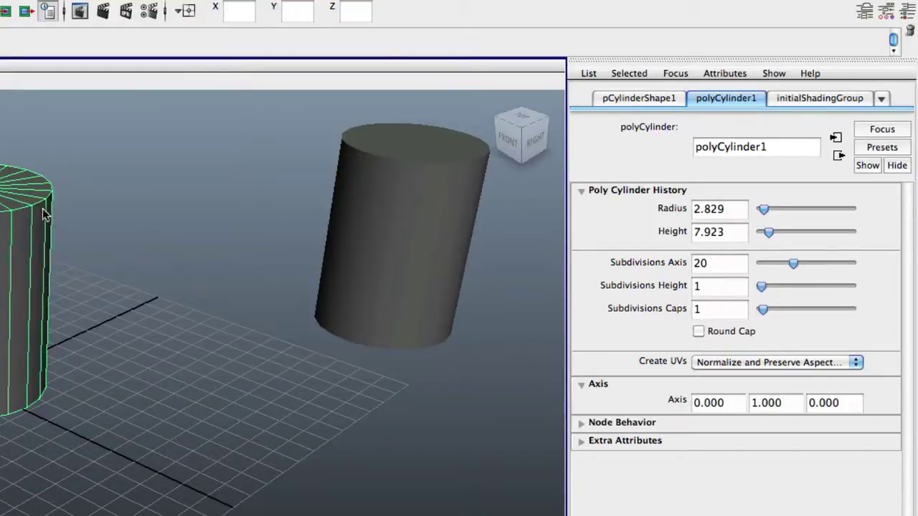
- Turn on Round Cap for the original cylinder and raise its Subdivisions Caps to 15
left_click(698, 331)
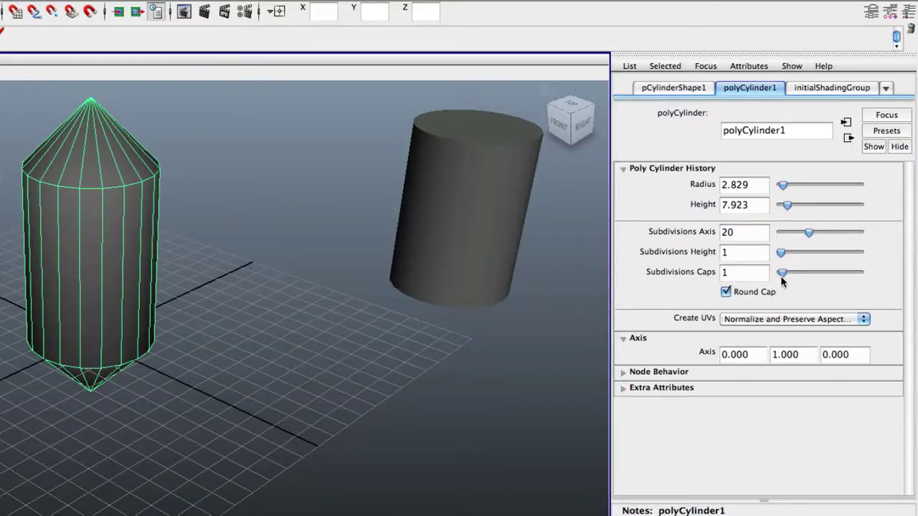
left_click_drag(784, 278, 807, 283)
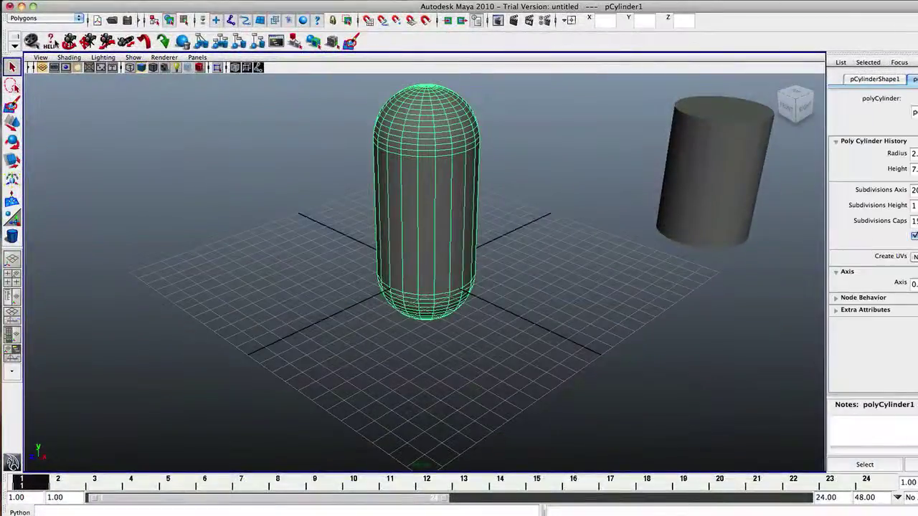
- Examine the shape of the round-capped cylinder from different angles with its wireframe highlight cleared
left_click_drag(131, 123, 331, 94, "alt")
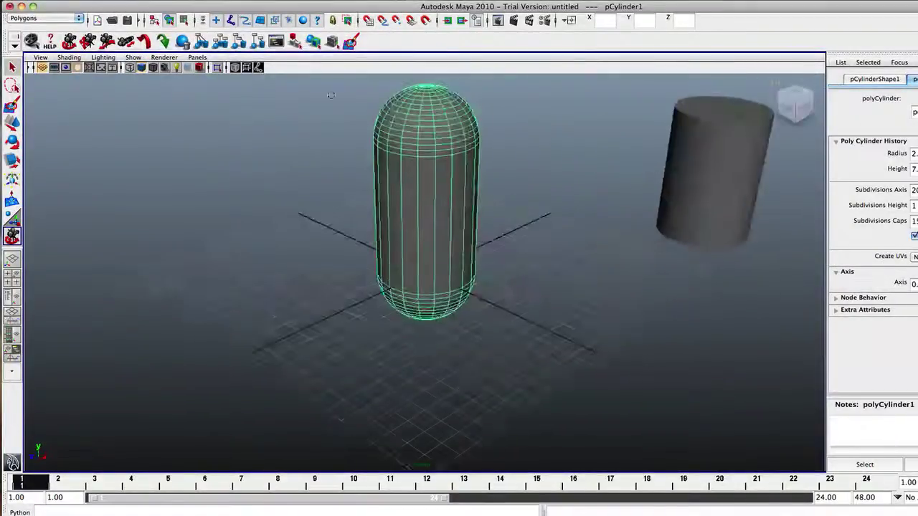
left_click(85, 43)
left_click_drag(388, 154, 396, 178)
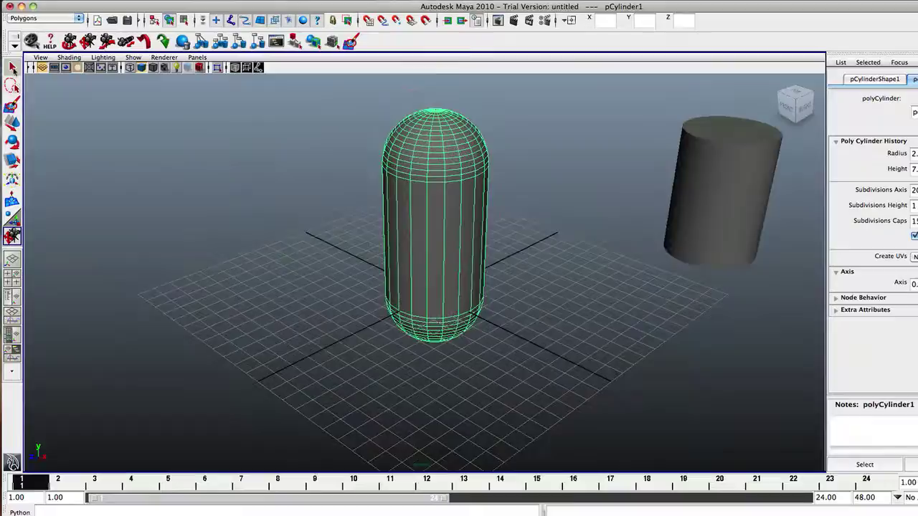
key("q")
left_click(156, 149)
left_click(70, 43)
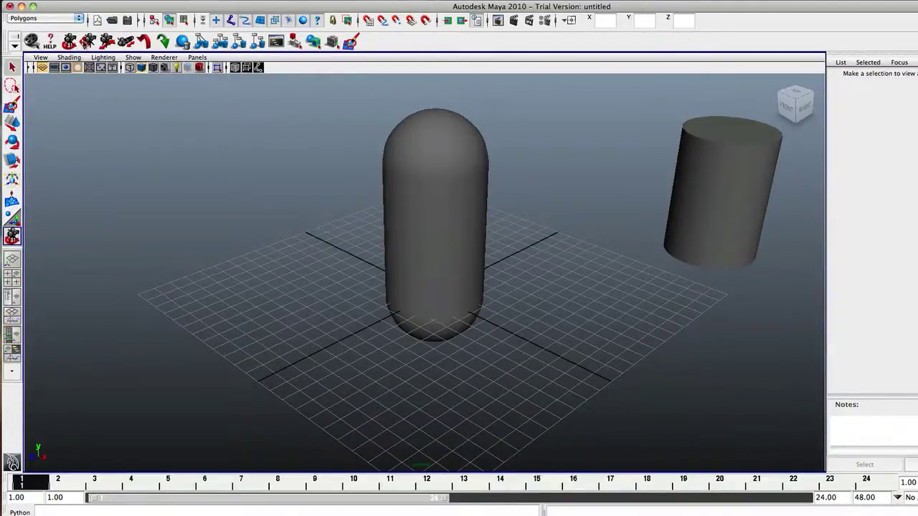
left_click_drag(385, 209, 487, 185)
key("q")
- Select the round-capped cylinder and switch it to face selection mode
left_click(457, 173)
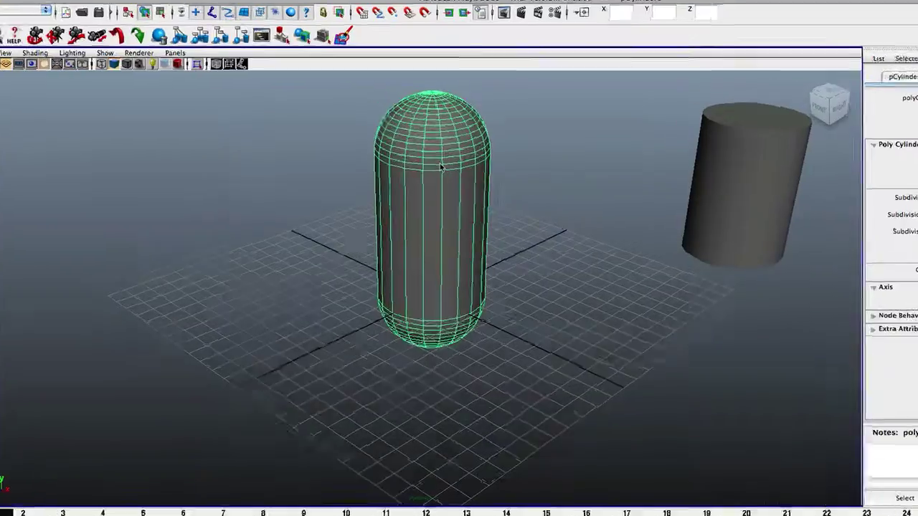
right_click(440, 164)
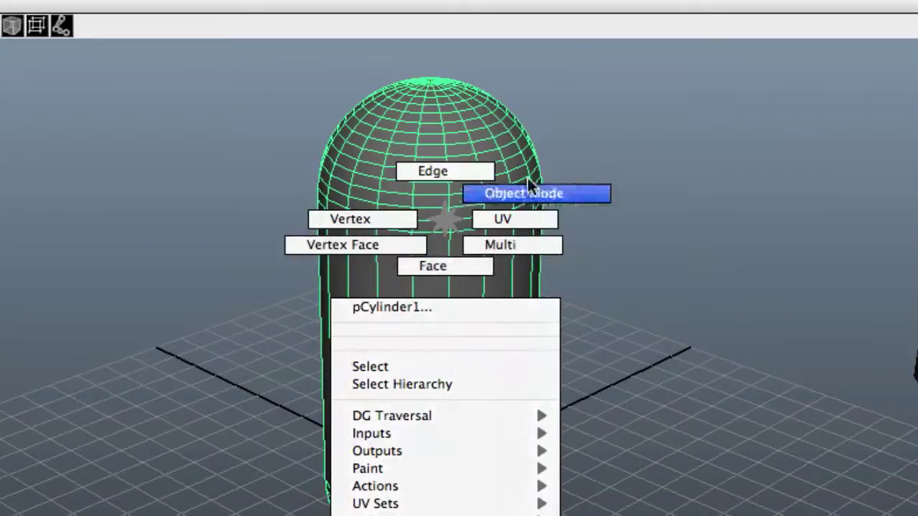
mouse_move(466, 515)
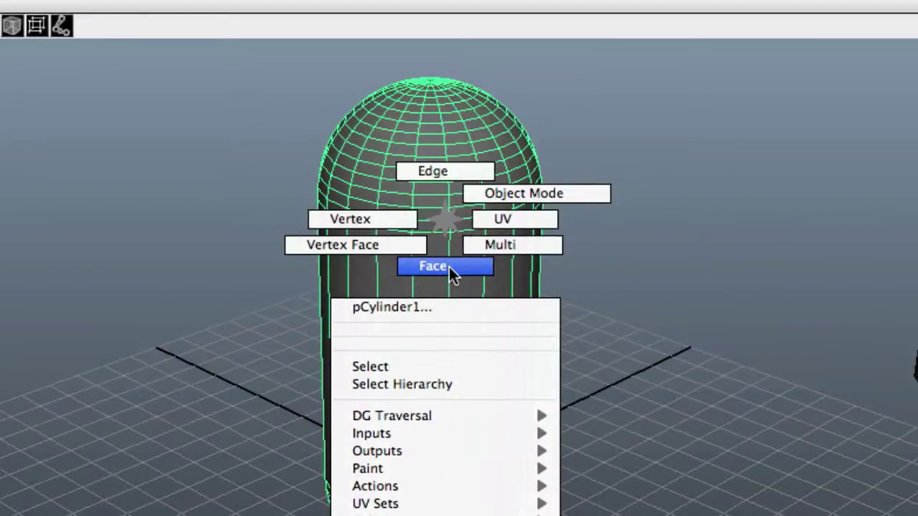
left_click(448, 266)
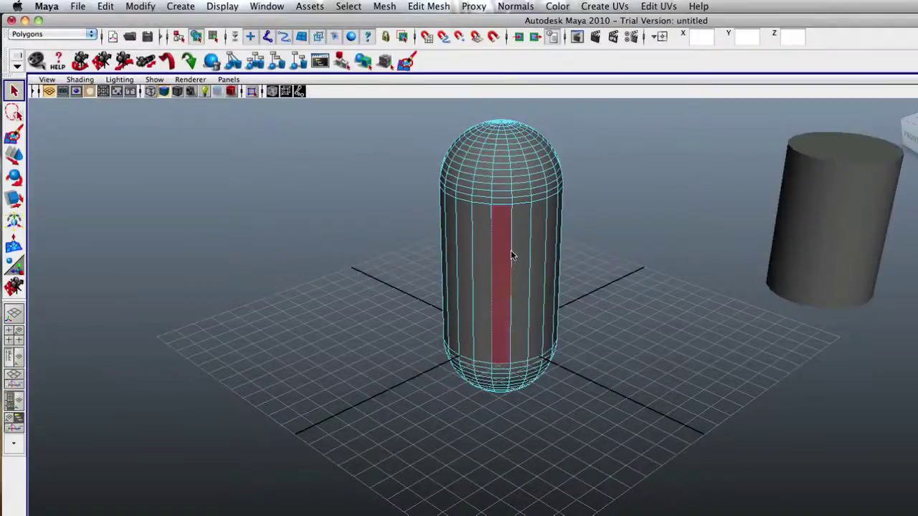
- Try selecting individual long side faces of the round-capped cylinder one after another and clear the selection
left_click(498, 250)
left_click(514, 258)
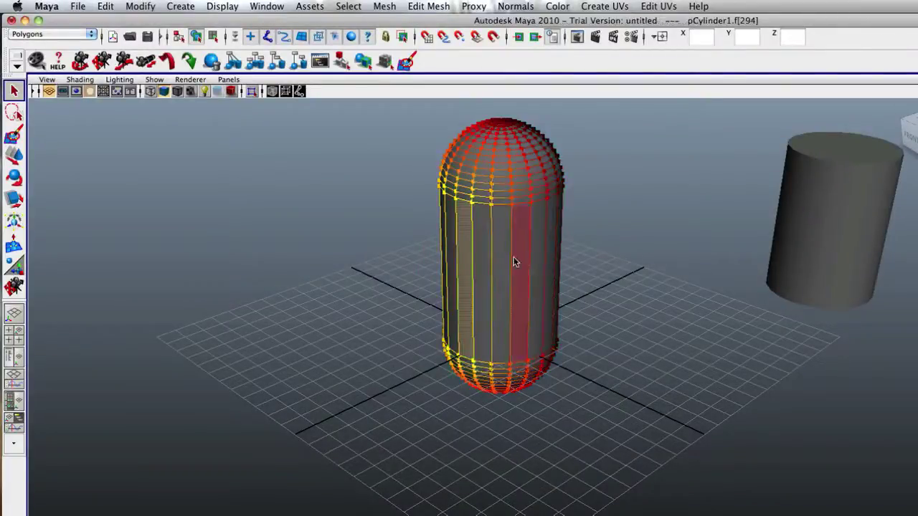
left_click(518, 259)
left_click(534, 260)
left_click(556, 267)
key("F8")
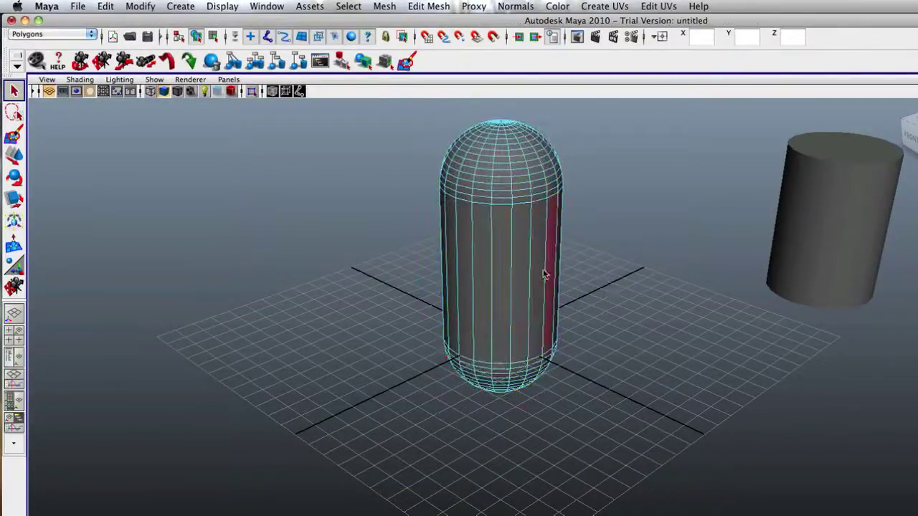
- Delete the lower rows of faces from the cylinder's rounded bottom cap
left_click(83, 63)
left_click_drag(439, 289, 453, 260)
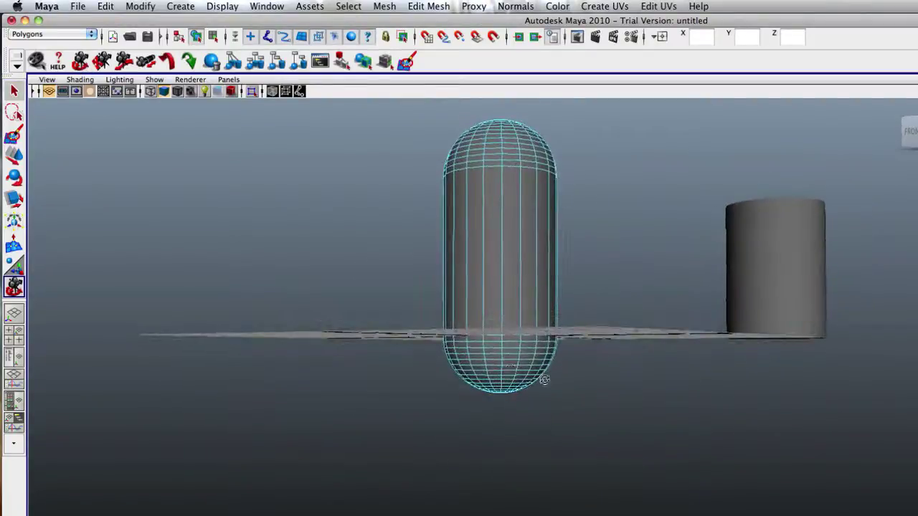
left_click(19, 91)
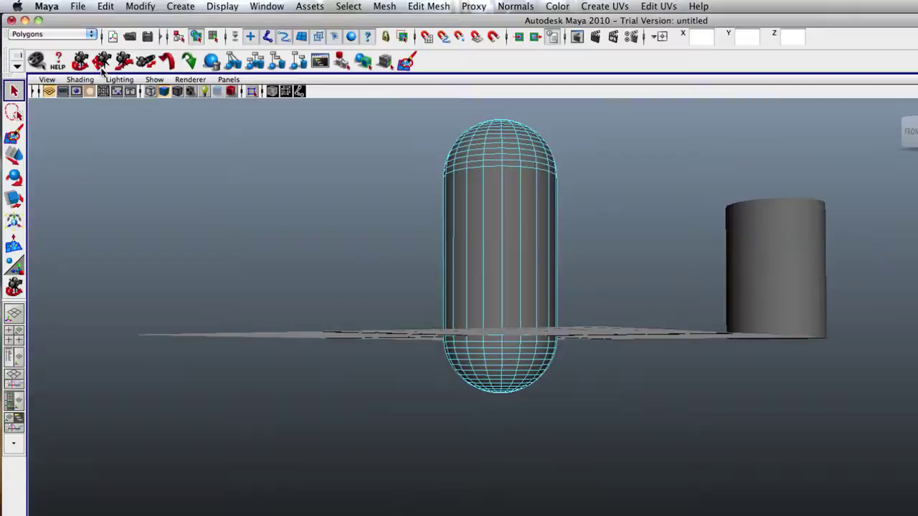
left_click(123, 63)
left_click_drag(452, 380, 719, 476)
left_click(101, 62)
left_click_drag(623, 387, 635, 350)
left_click(14, 90)
left_click_drag(750, 495, 394, 402)
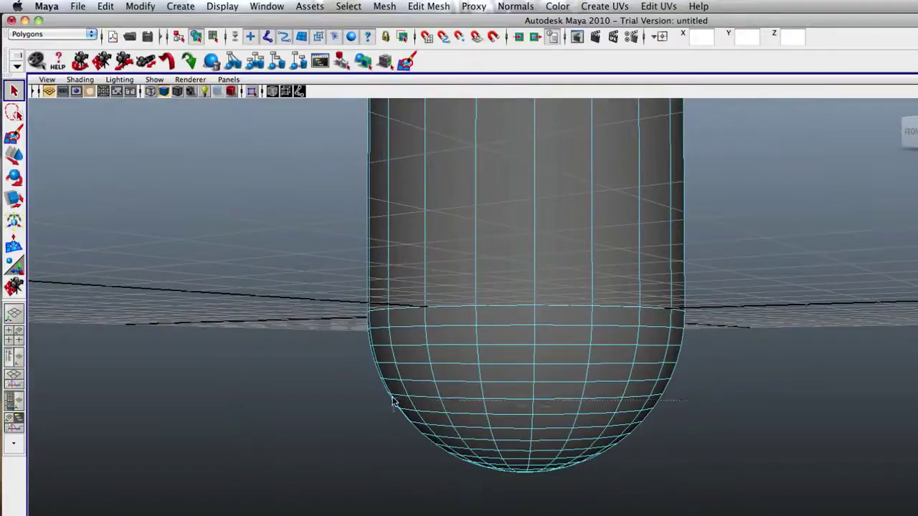
key("Delete")
- Delete the next rows of bottom-cap faces up to the uppermost ring, including the single face left hanging at the edge
left_click_drag(709, 430, 342, 363)
key("Delete")
left_click_drag(659, 339, 398, 334)
key("Delete")
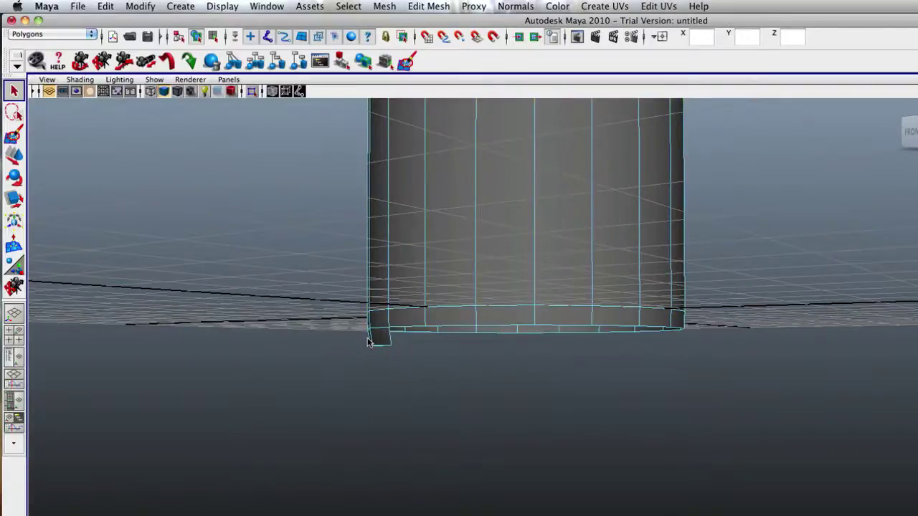
left_click(377, 344)
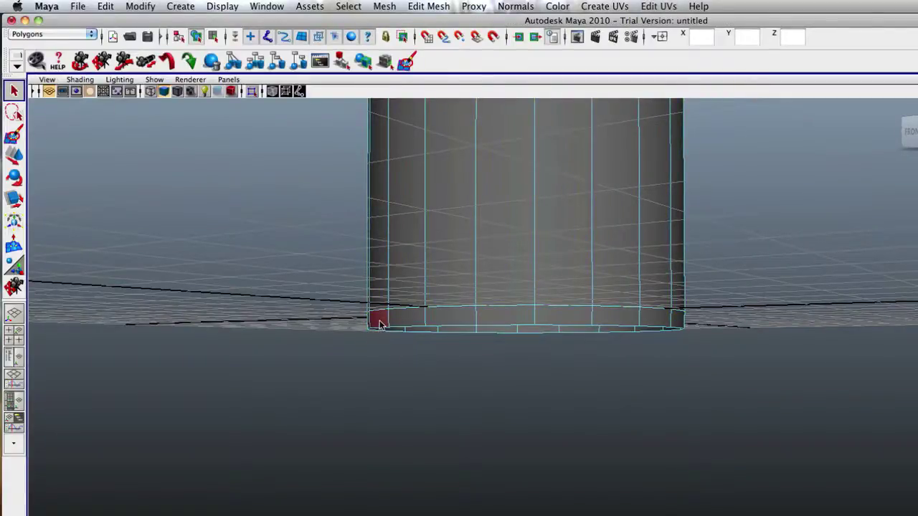
key("Delete")
- Delete the front and rear faces of the last bottom-cap ring so the cylinder ends at its straight side edge
left_click(407, 323)
key("Delete")
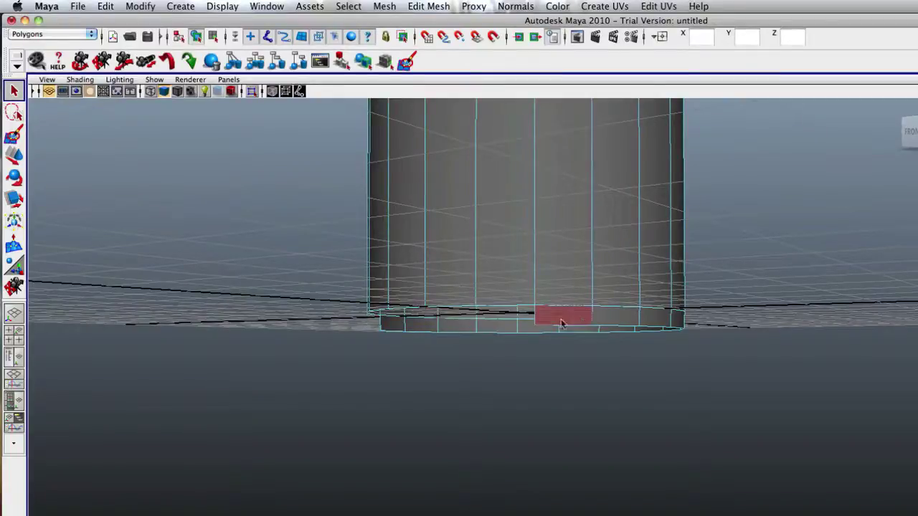
left_click(613, 317)
key("Delete")
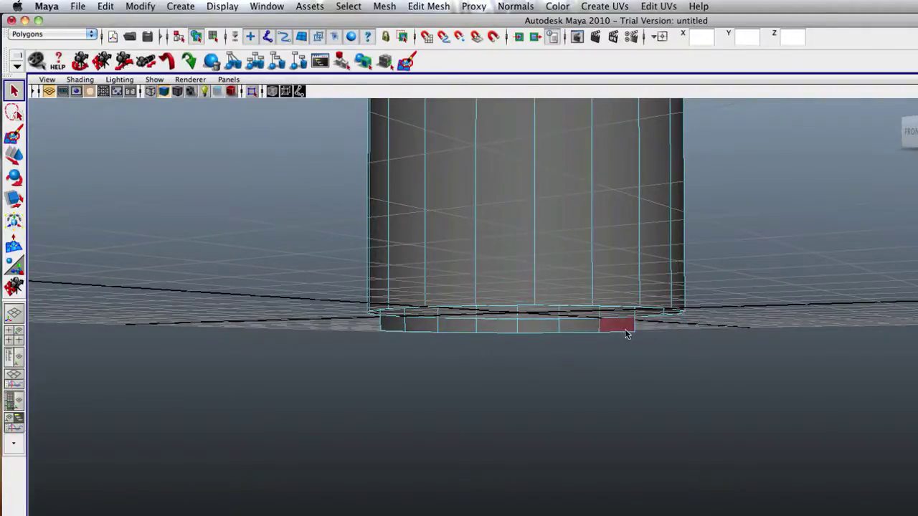
left_click(502, 327)
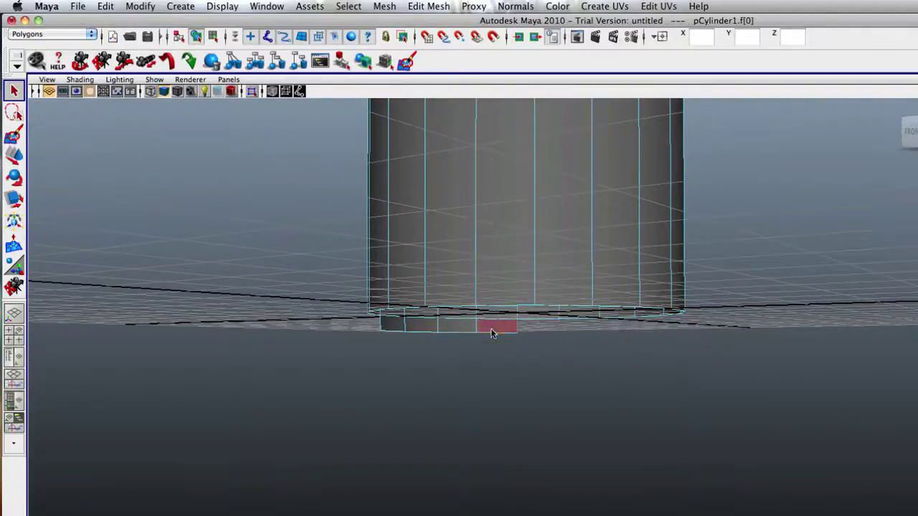
left_click(417, 331)
key("Delete")
left_click(390, 331)
key("Delete")
- Examine the cylinder from several angles to check that no bottom-cap faces remain
left_click(81, 61)
left_click_drag(435, 356, 359, 368)
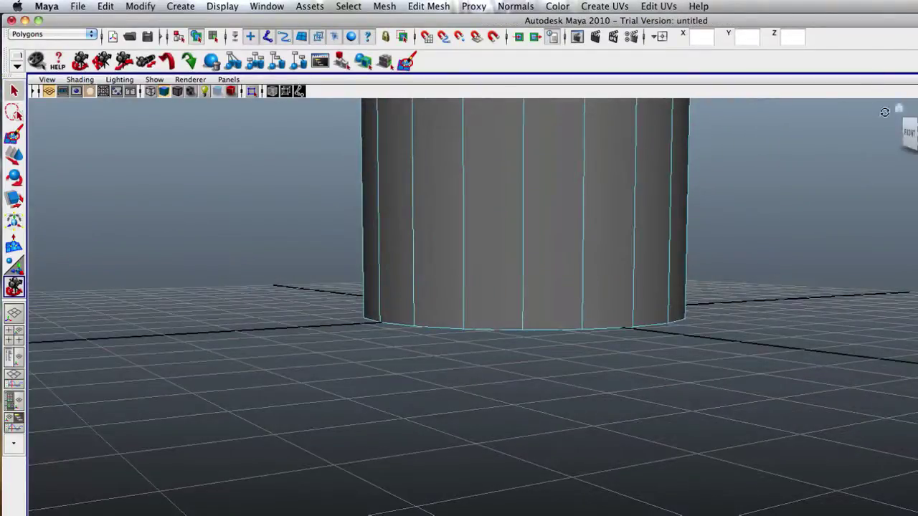
left_click(898, 108)
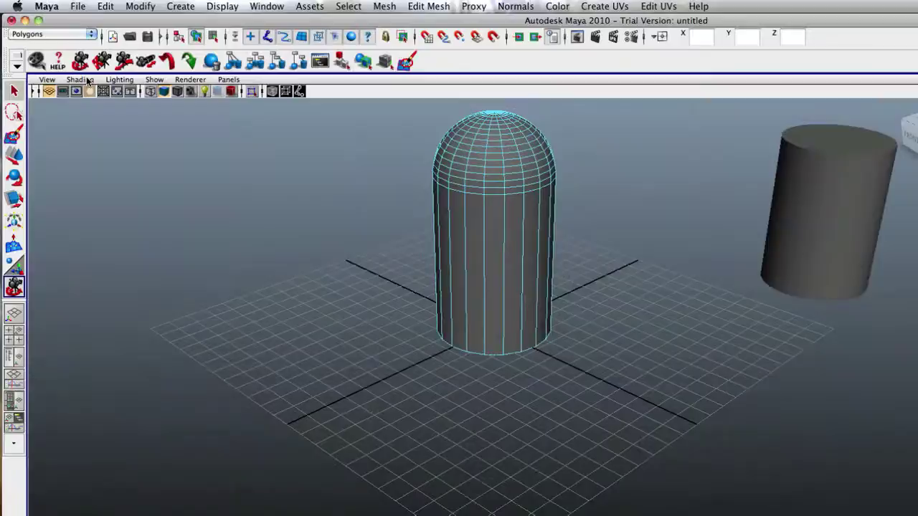
left_click(103, 68)
left_click_drag(463, 208, 447, 231)
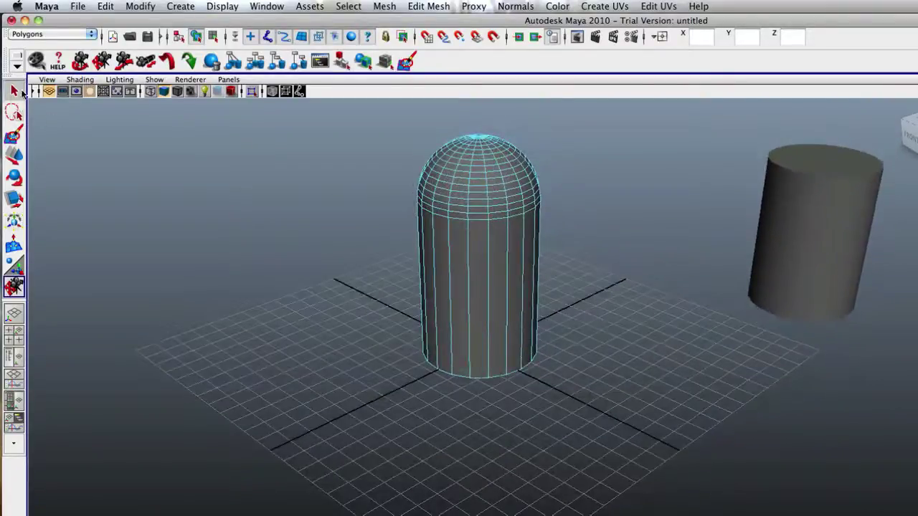
left_click(19, 92)
left_click(100, 65)
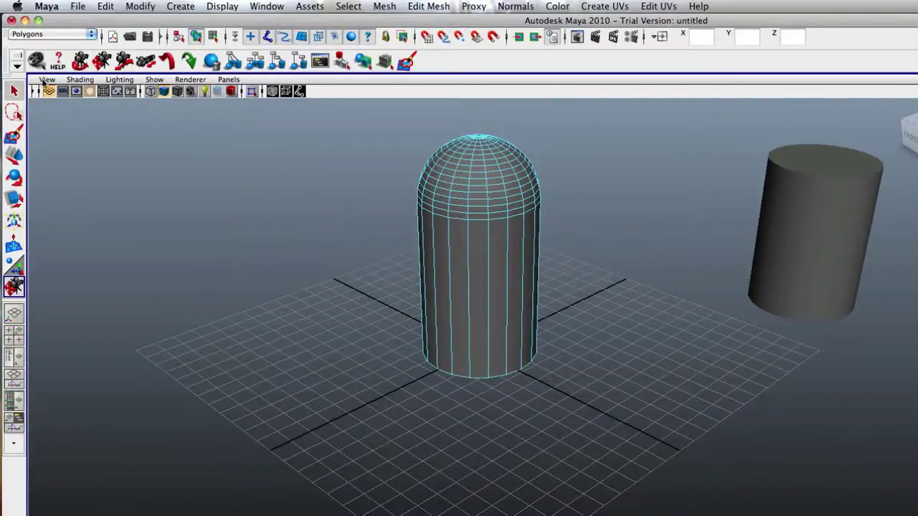
left_click(80, 64)
left_click_drag(531, 250, 459, 215)
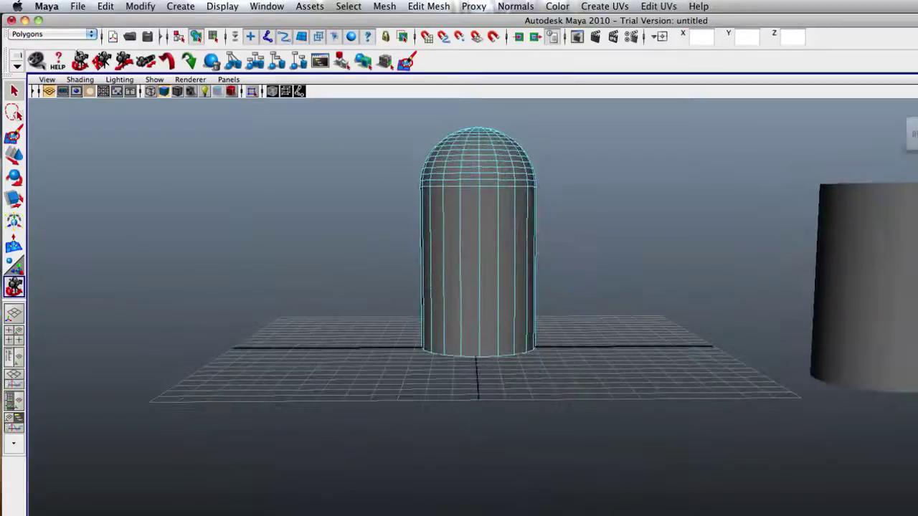
- Select all faces of the rounded top cap down to just above its lowest ring, front and back
left_click(98, 63)
left_click_drag(366, 156, 483, 201)
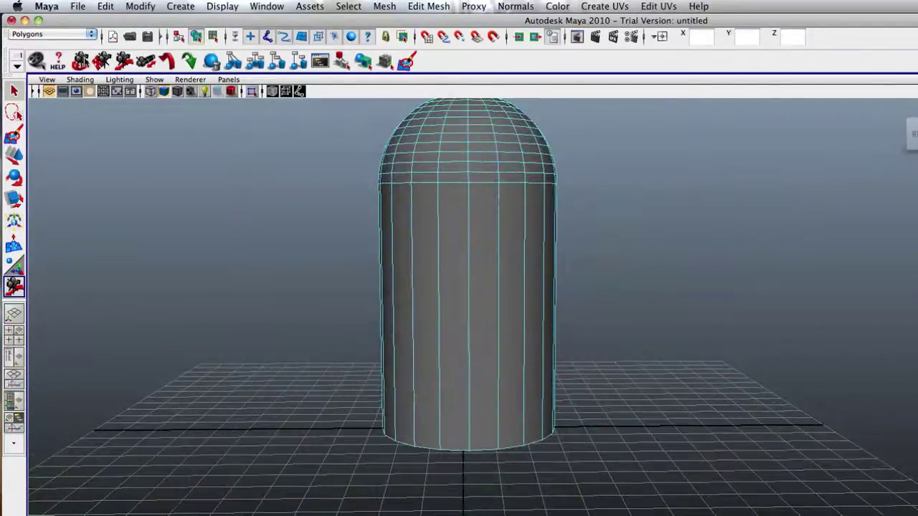
left_click(104, 63)
left_click_drag(479, 163, 471, 211)
left_click(15, 93)
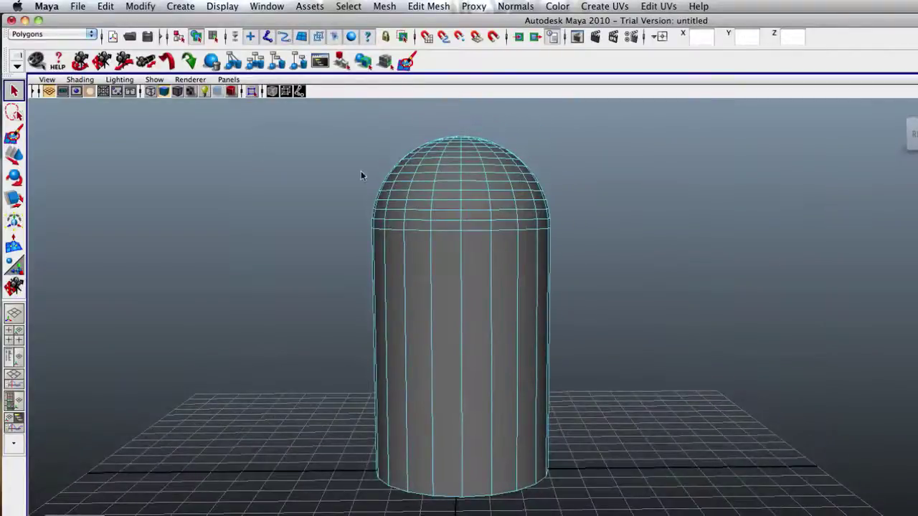
left_click_drag(580, 184, 582, 187)
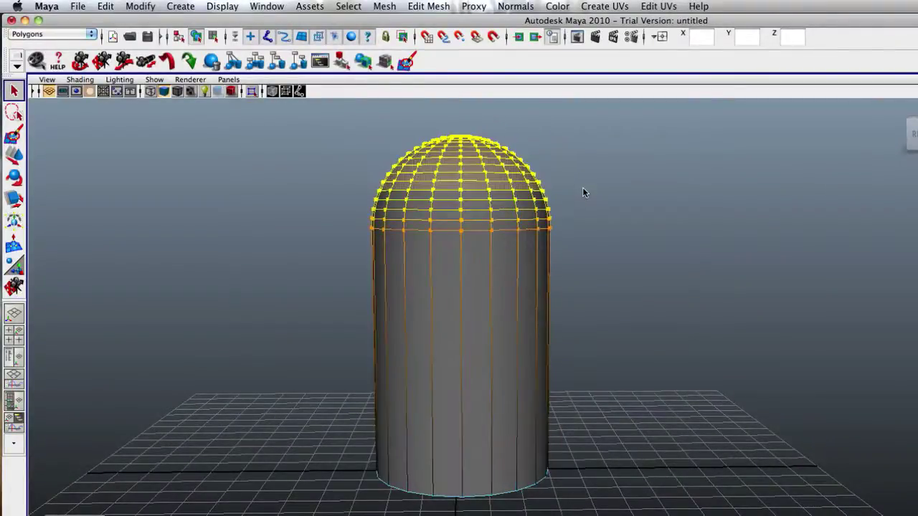
left_click_drag(352, 126, 464, 151)
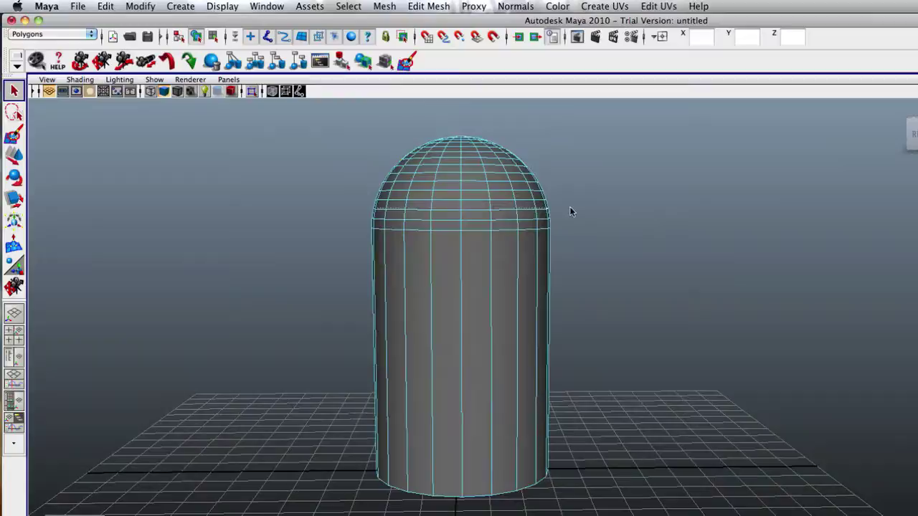
key("F11")
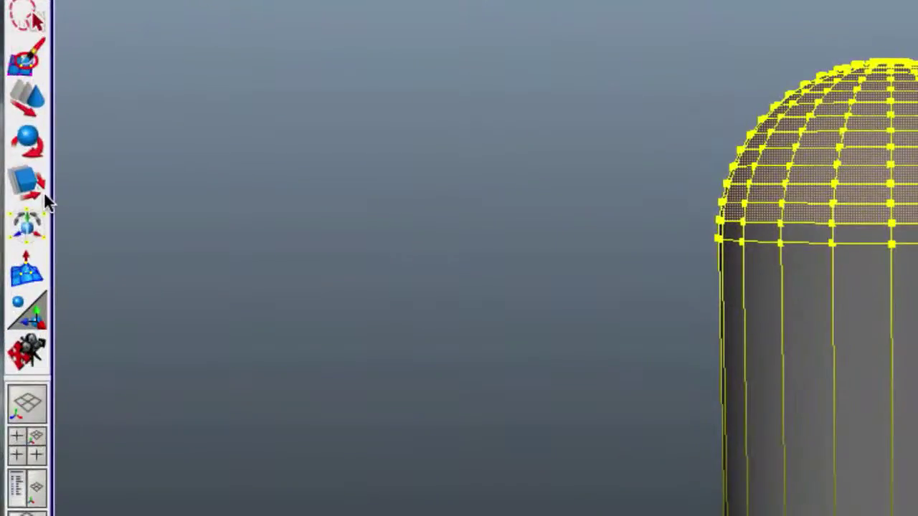
- Scale the selected top-cap faces along the vertical axis into an elongated bullet tip, and clear the face selection
left_click(38, 195)
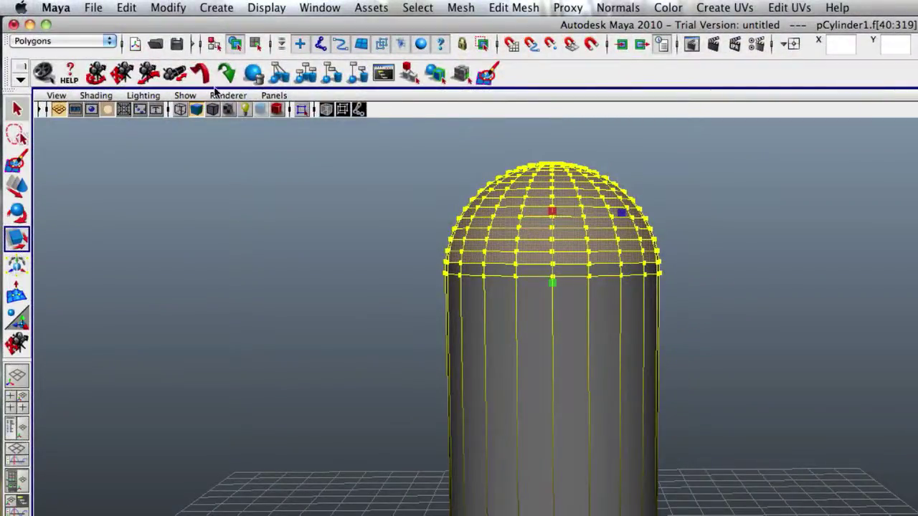
left_click(147, 76)
left_click_drag(590, 249, 653, 283)
left_click(127, 72)
left_click_drag(442, 155, 439, 263)
left_click(20, 242)
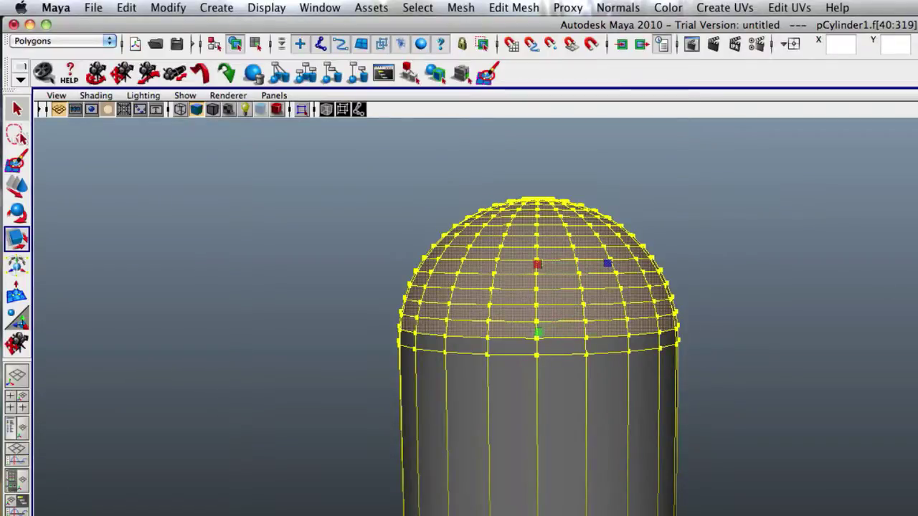
left_click(545, 352)
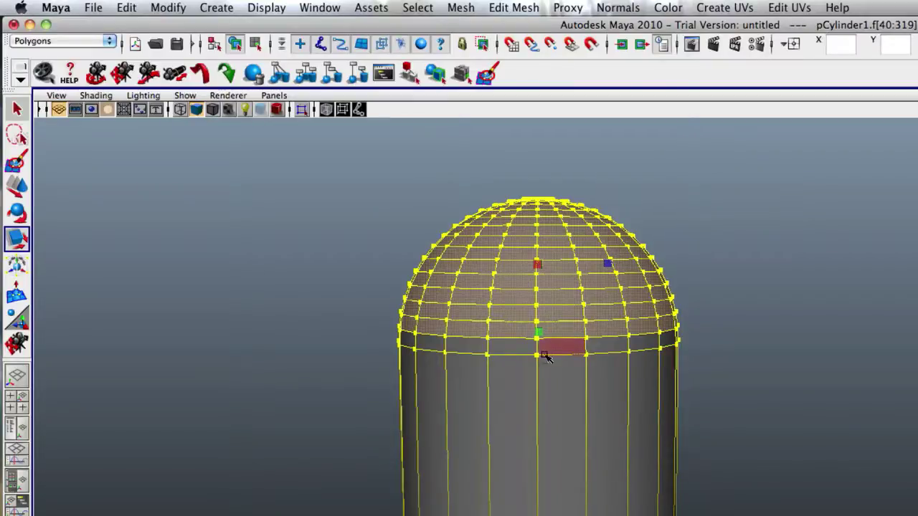
left_click(538, 345)
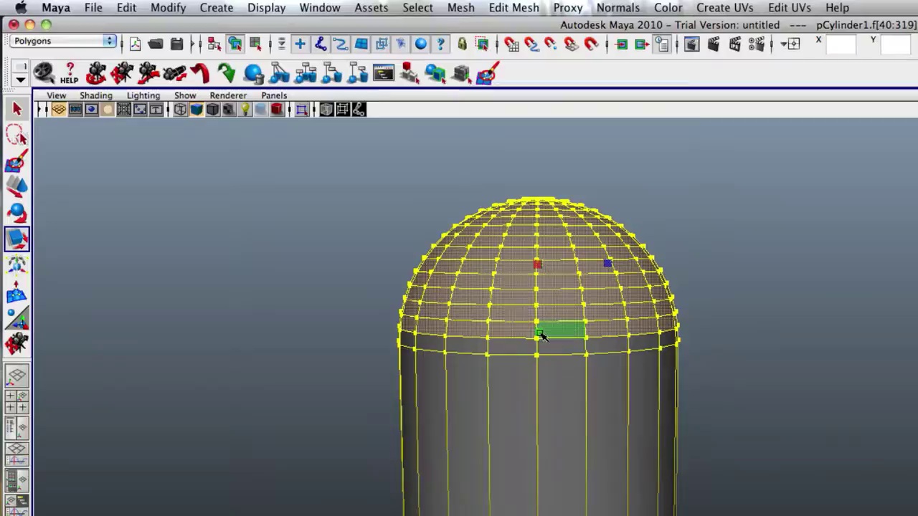
middle_click_drag(540, 333, 533, 396)
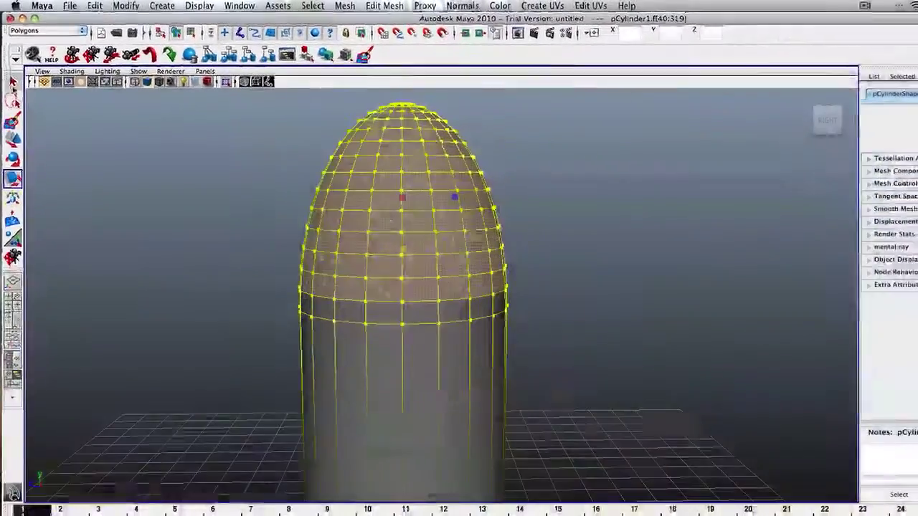
key("q")
left_click(261, 184)
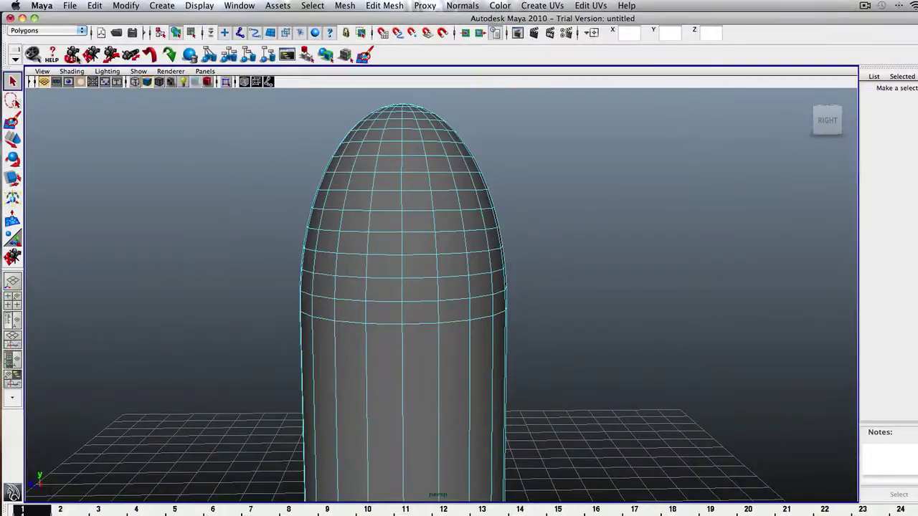
- Return the bullet from face selection to object mode and deselect it to show it without its wireframe
left_click(807, 98)
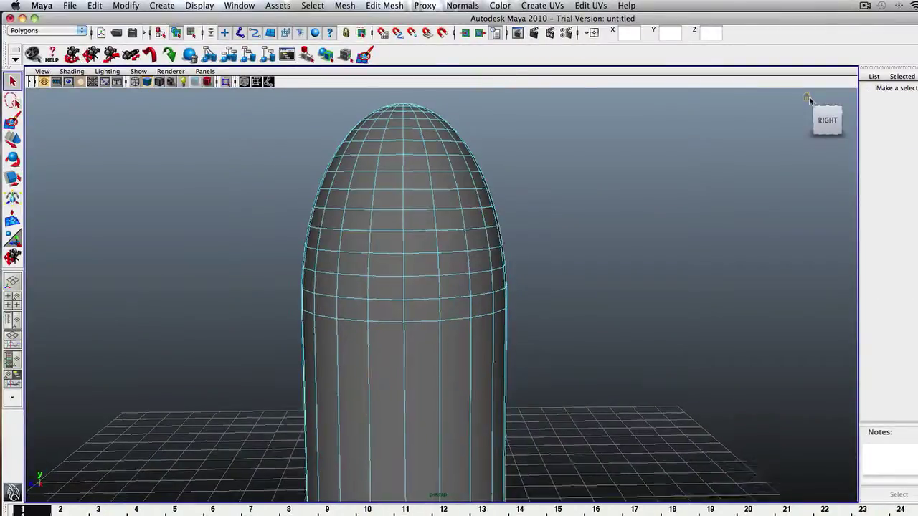
left_click(88, 57)
left_click_drag(376, 184, 380, 221)
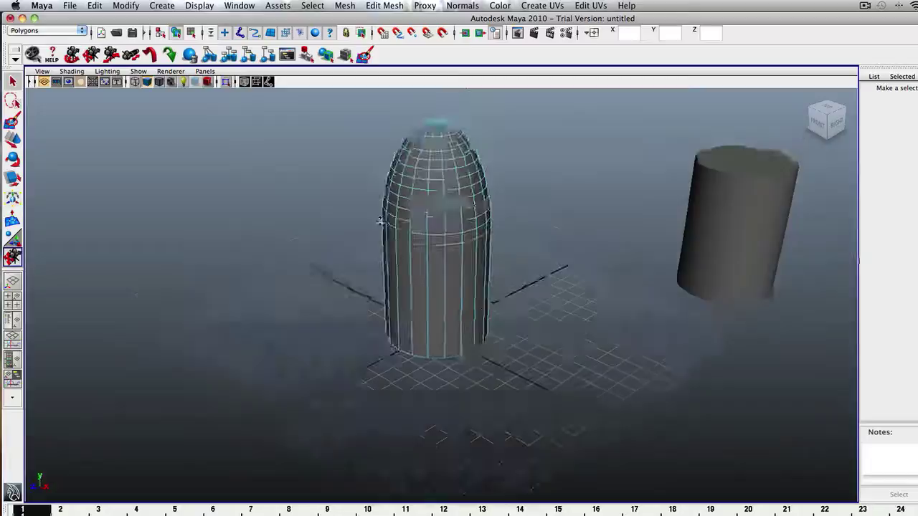
key("q")
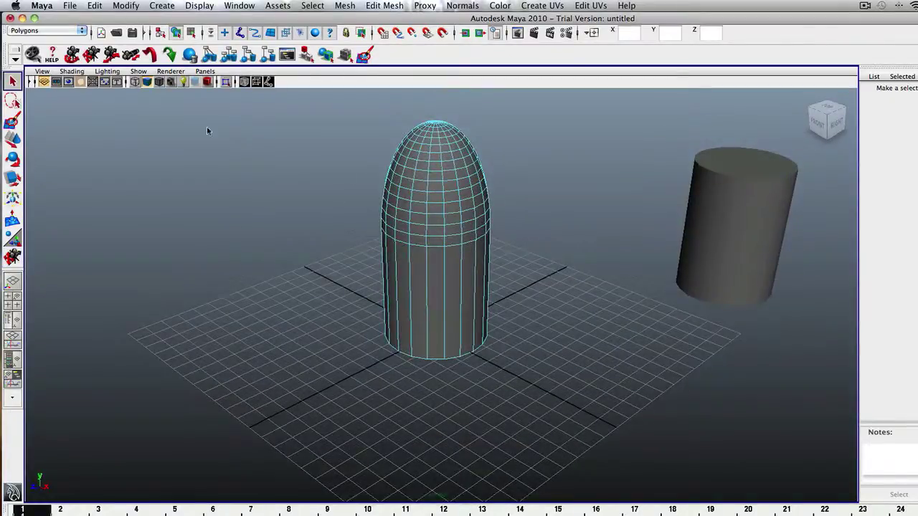
left_click(432, 199)
right_click(442, 198)
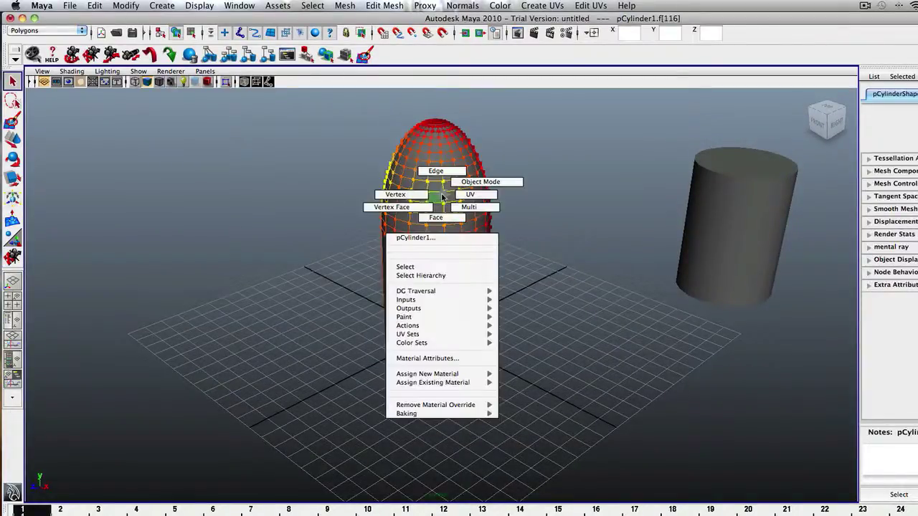
left_click(481, 208)
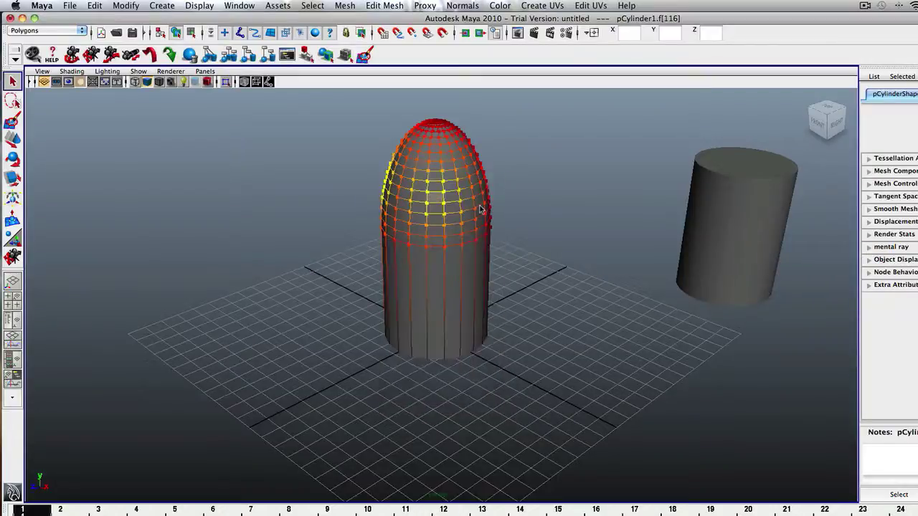
left_click(530, 275)
left_click(451, 238)
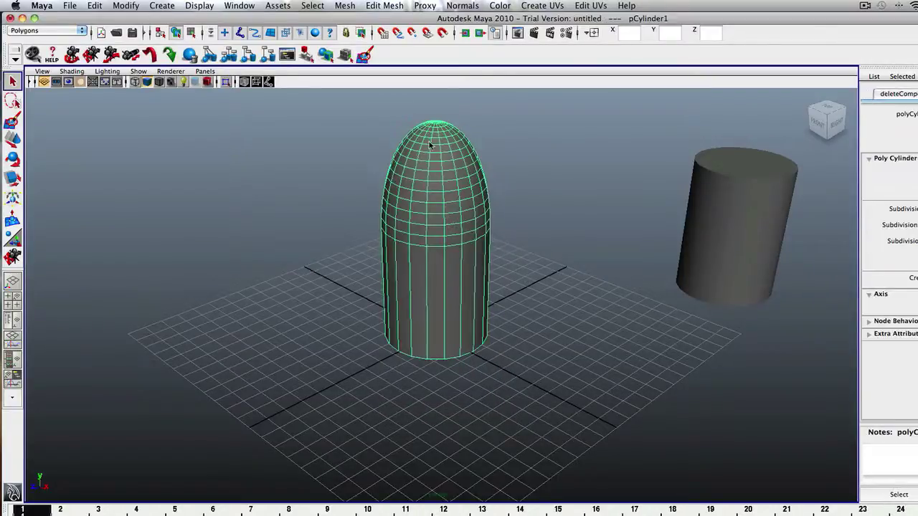
left_click(241, 124)
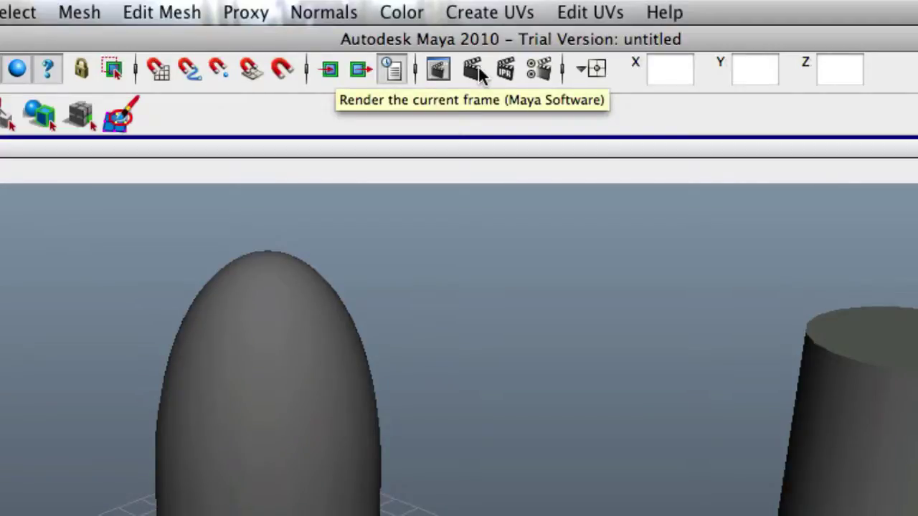
- Render the current frame with Maya Software, inspect the bullet in the render, and view the model again in the viewport
left_click(478, 67)
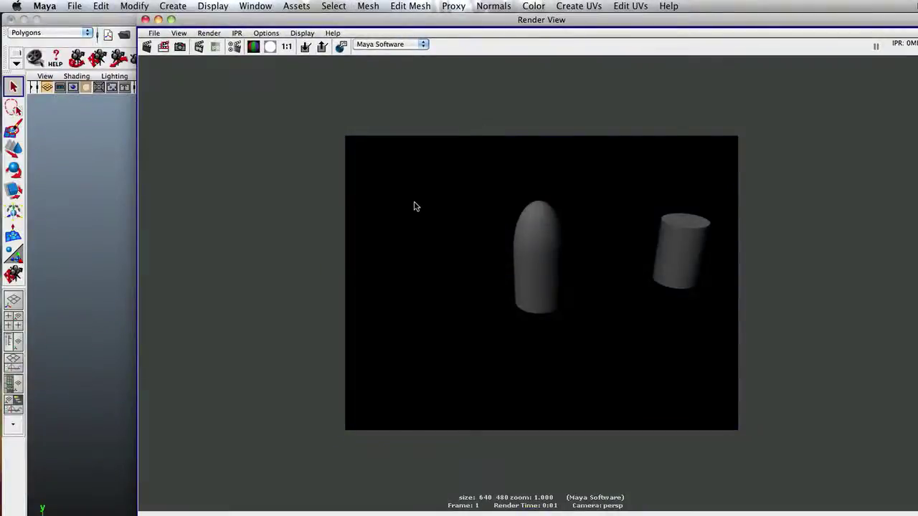
scroll(523, 243, "up", 3)
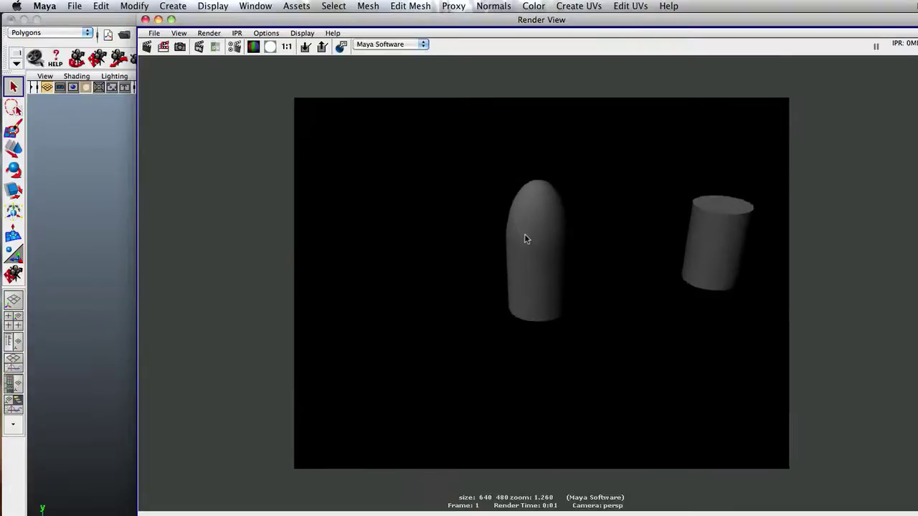
left_click(145, 21)
left_click(77, 58)
left_click_drag(265, 161, 357, 84)
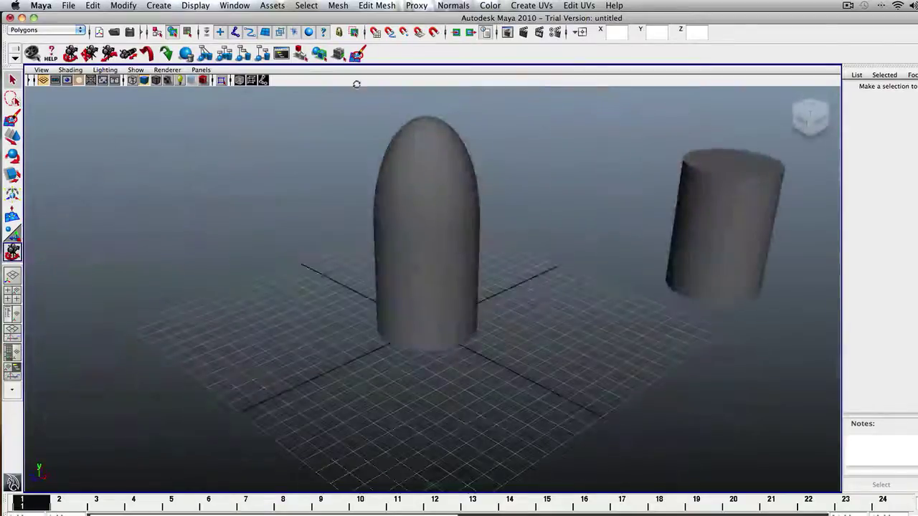
left_click(790, 95)
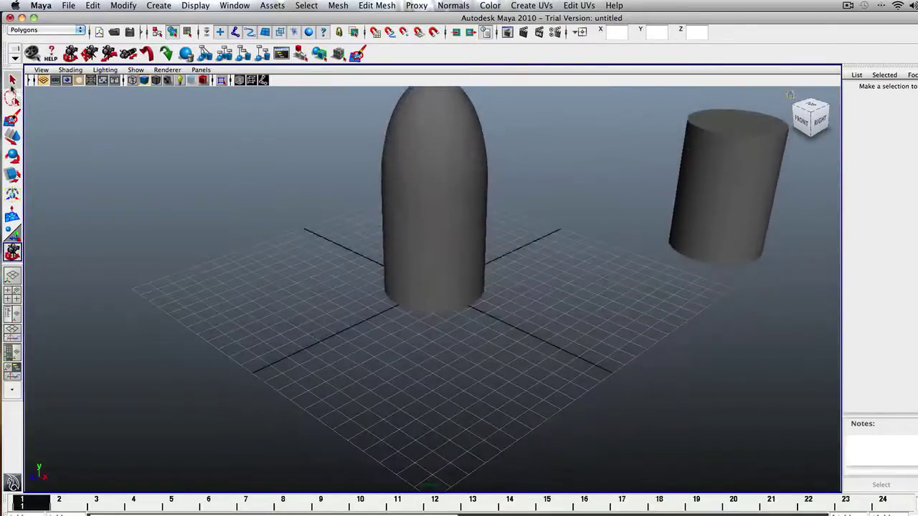
left_click(90, 56)
left_click_drag(407, 168, 386, 209)
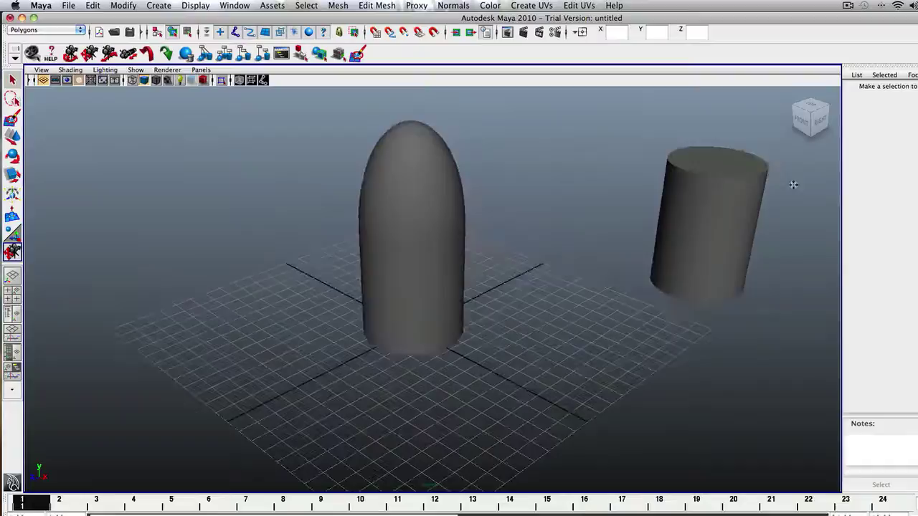
left_click(12, 80)
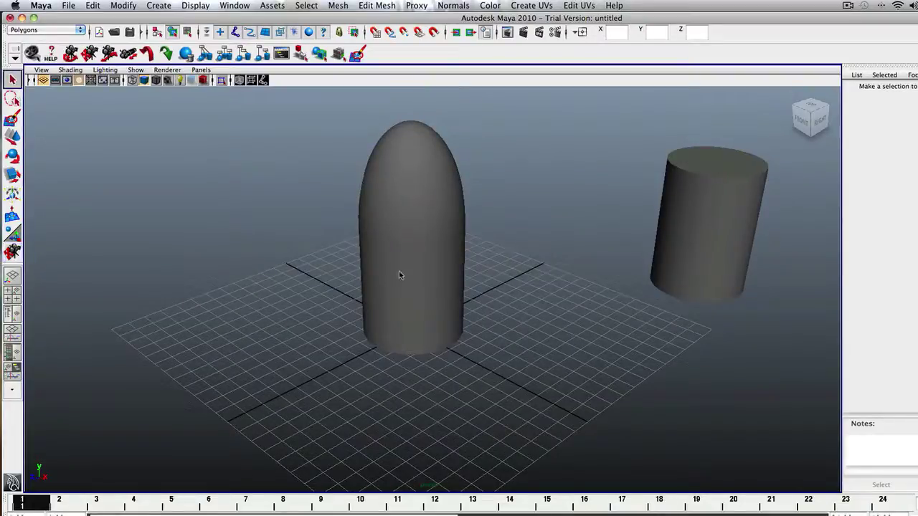
left_click(435, 248)
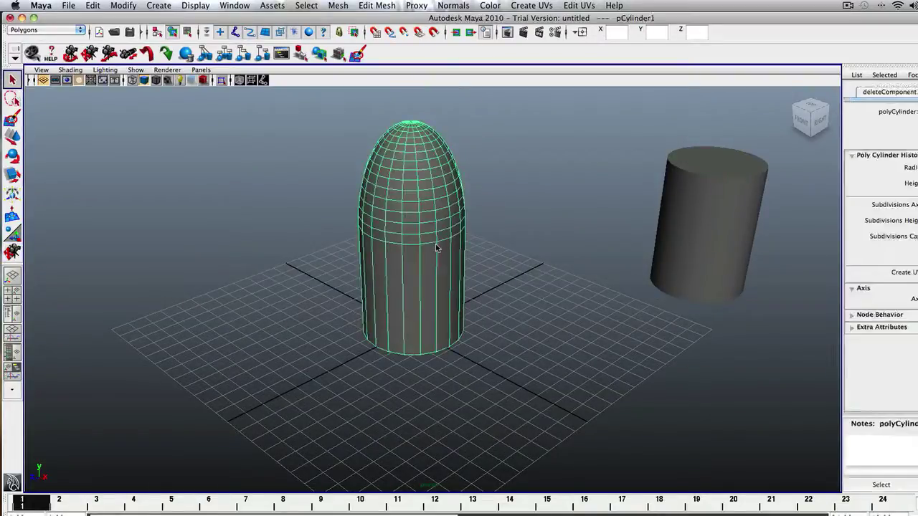
left_click(527, 214)
key("y")
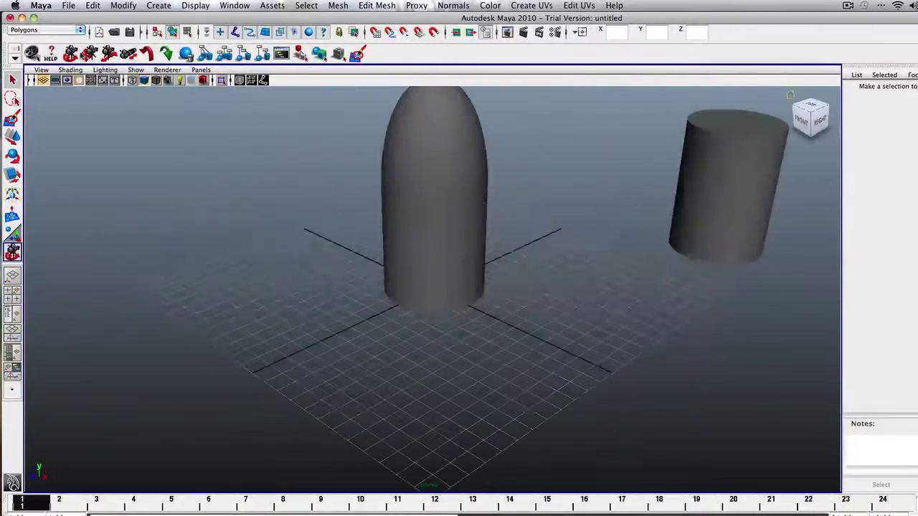
- Select the bullet and set its X rotation to 90 in the pCylinder1 transform attributes
middle_click_drag(276, 118, 261, 157, "alt")
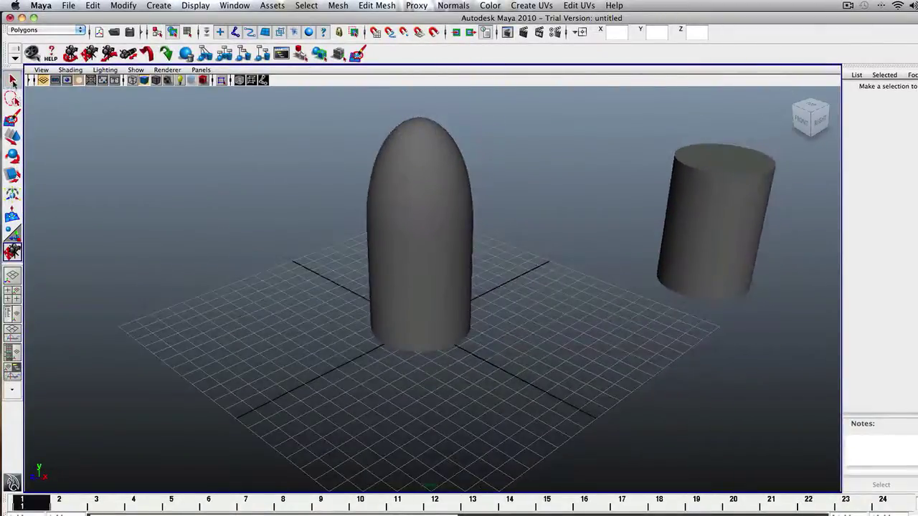
left_click(13, 81)
left_click(424, 198)
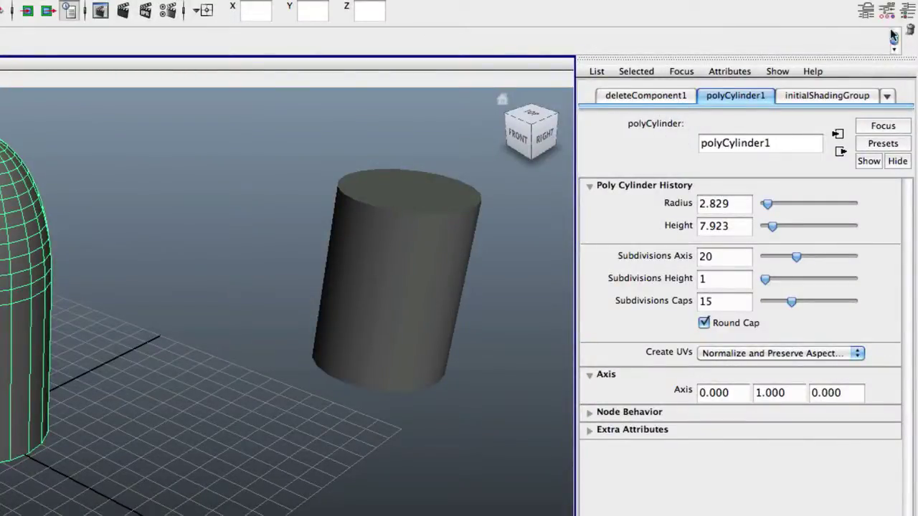
left_click(866, 11)
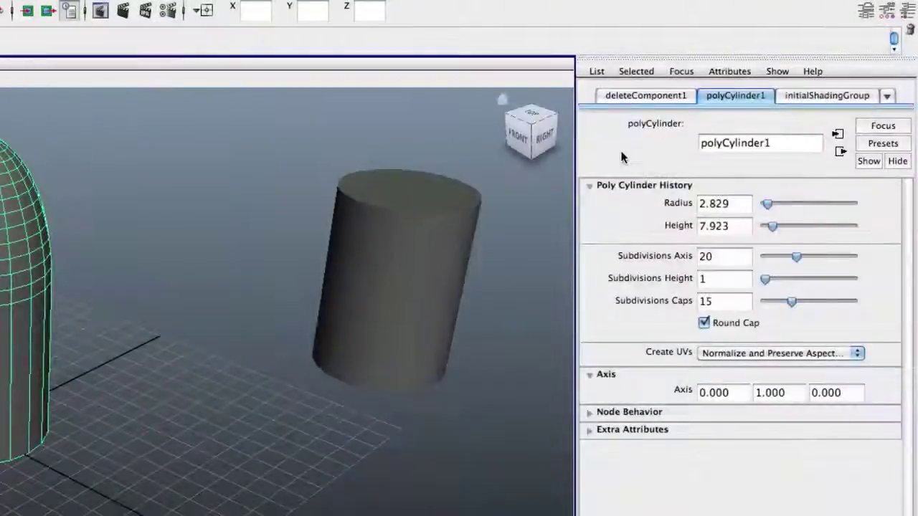
left_click(887, 97)
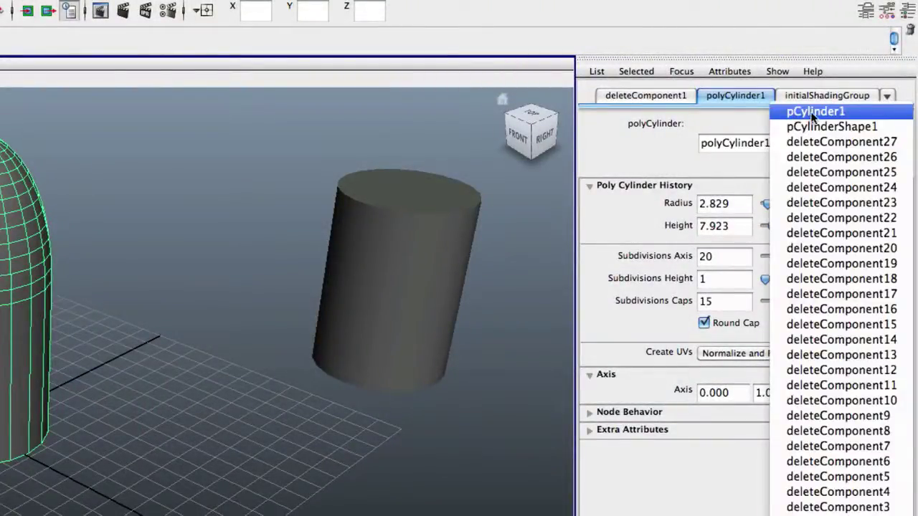
left_click(801, 113)
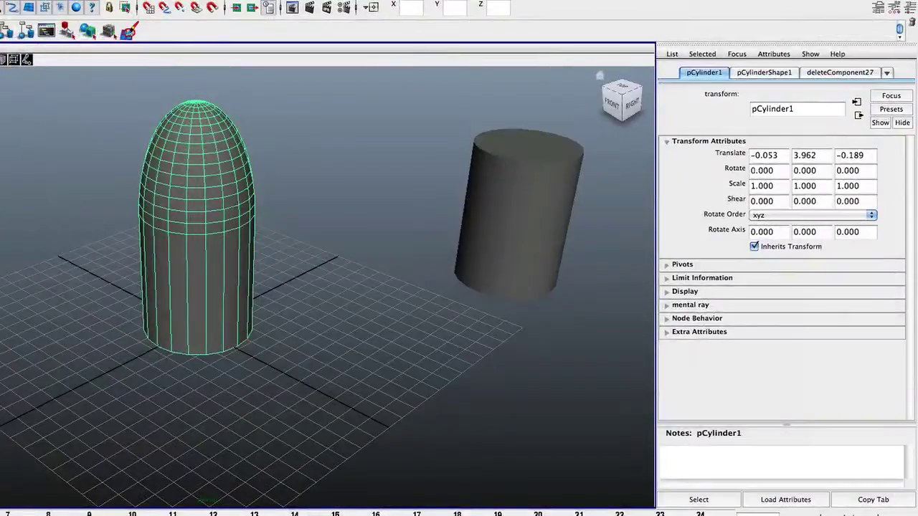
double_click(763, 171)
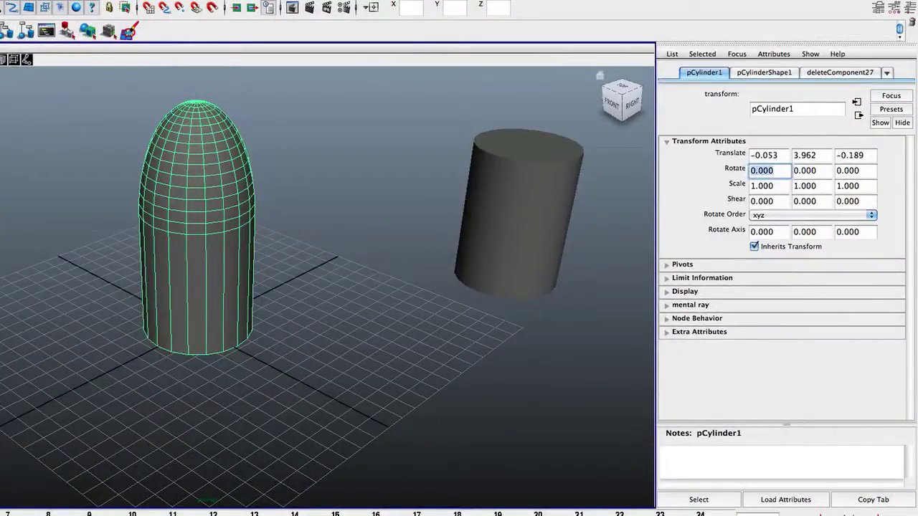
type("90")
key("Return")
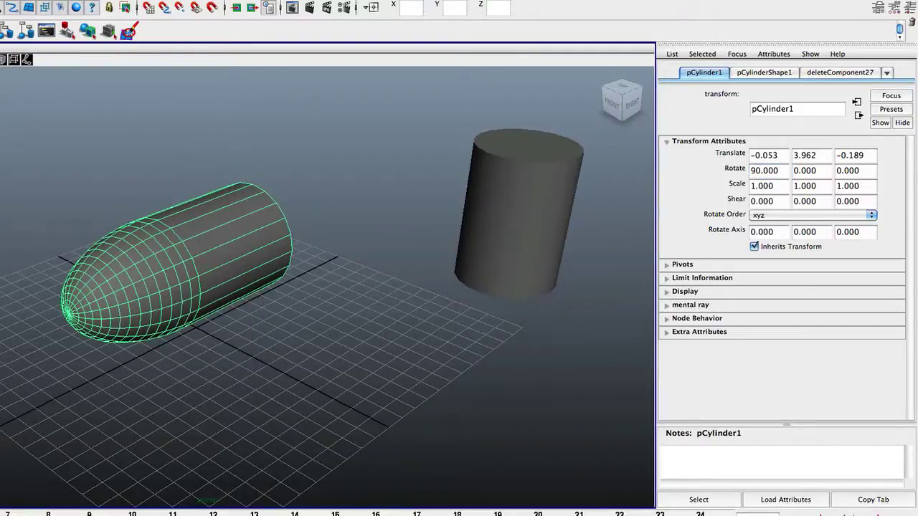
- Set the flat-capped cylinder's X rotation to 90 and inspect its alignment with the bullet from behind
left_click(534, 175)
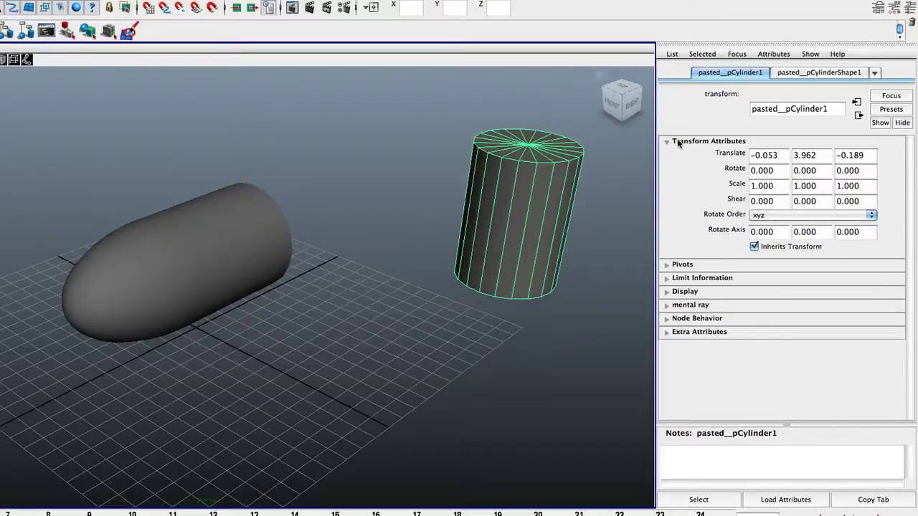
left_click_drag(776, 171, 720, 172)
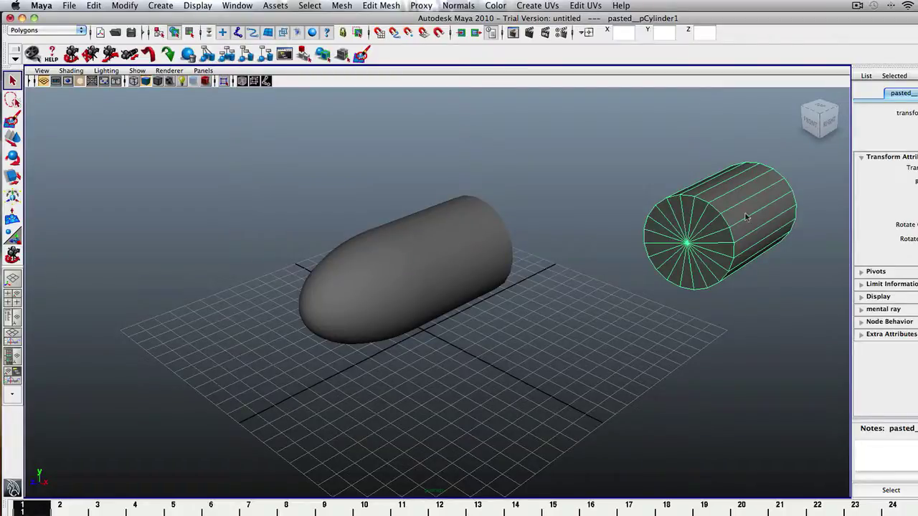
key("alt")
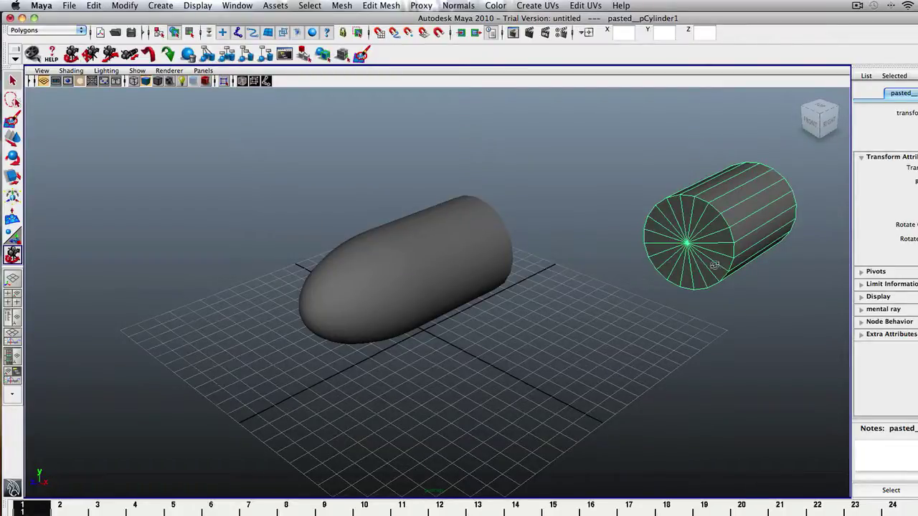
left_click_drag(715, 266, 304, 252, "alt")
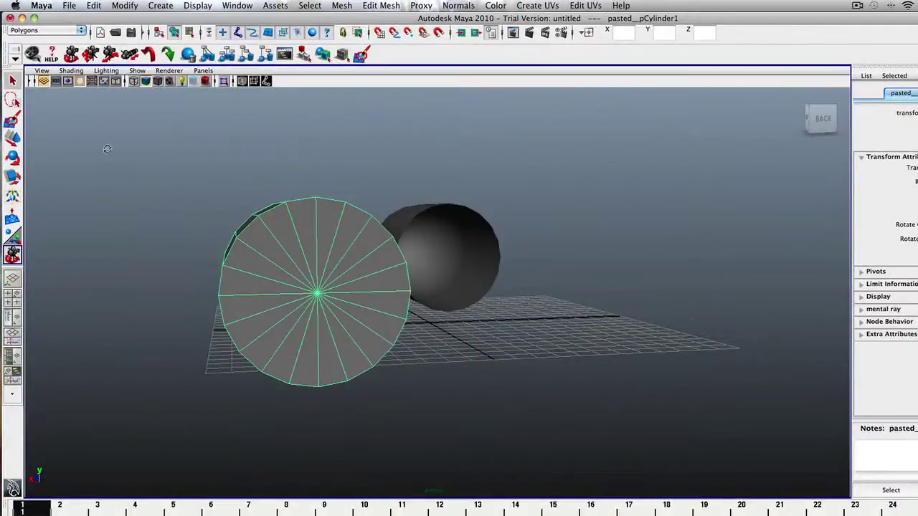
left_click_drag(107, 150, 306, 265, "alt")
key("q")
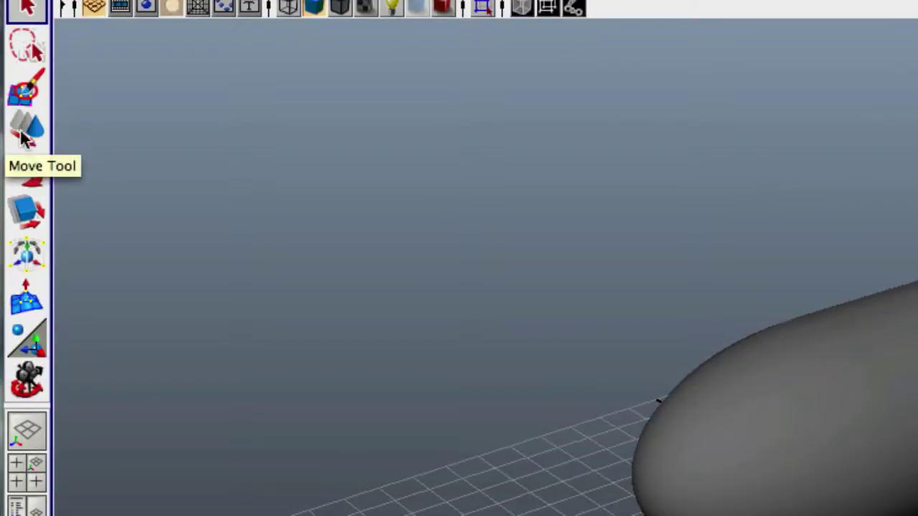
- Move the flat-capped cylinder lengthwise and then sideways so it overlaps the rear of the bullet
left_click(29, 136)
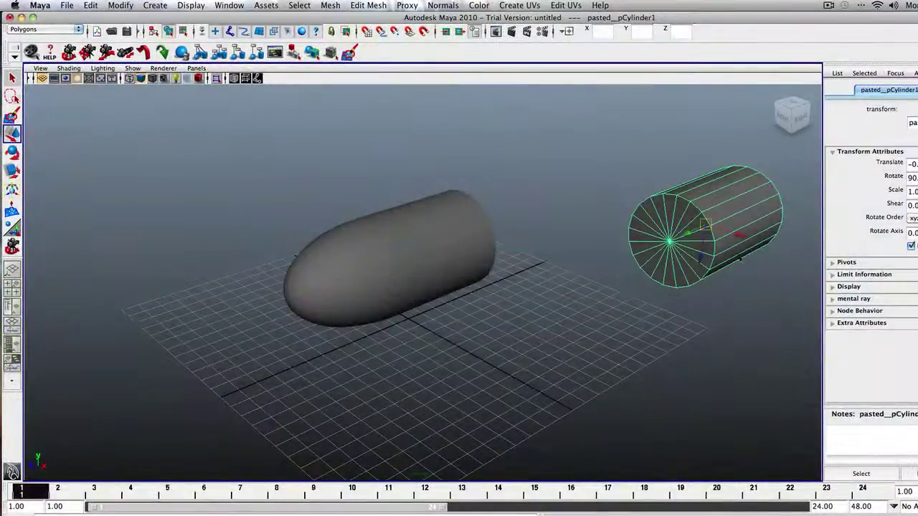
left_click_drag(689, 236, 656, 250)
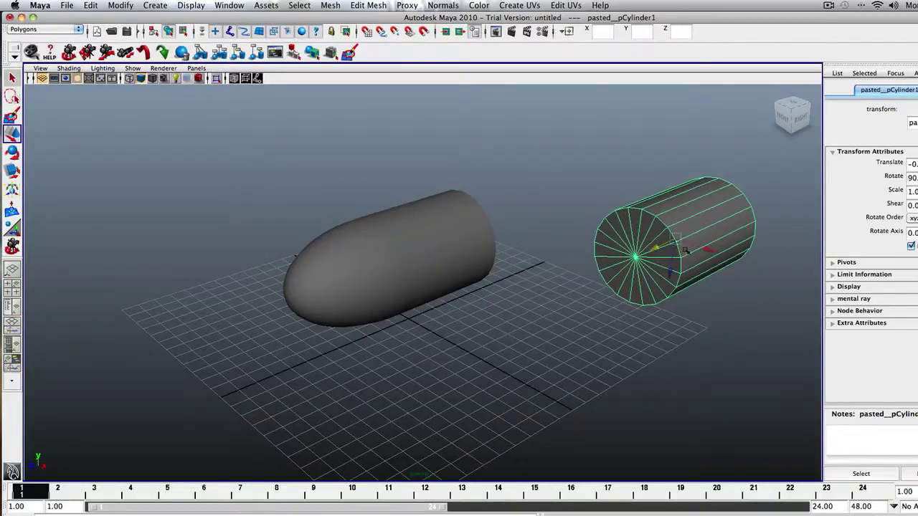
left_click_drag(657, 251, 653, 249)
left_click_drag(706, 255, 434, 260)
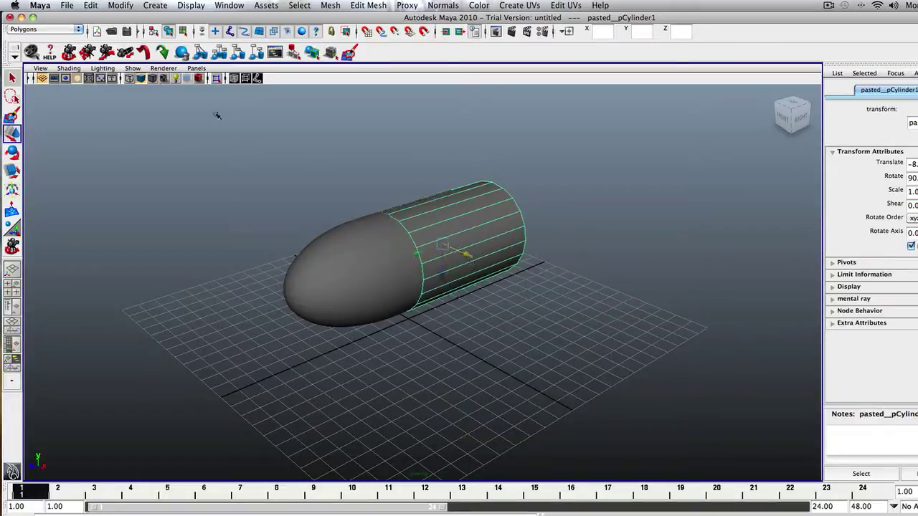
- Check the cylinder's overlap from the side and above, and nudge it sideways to center it on the bullet
left_click(74, 53)
left_click_drag(243, 211, 206, 177)
left_click_drag(205, 177, 270, 253, "alt")
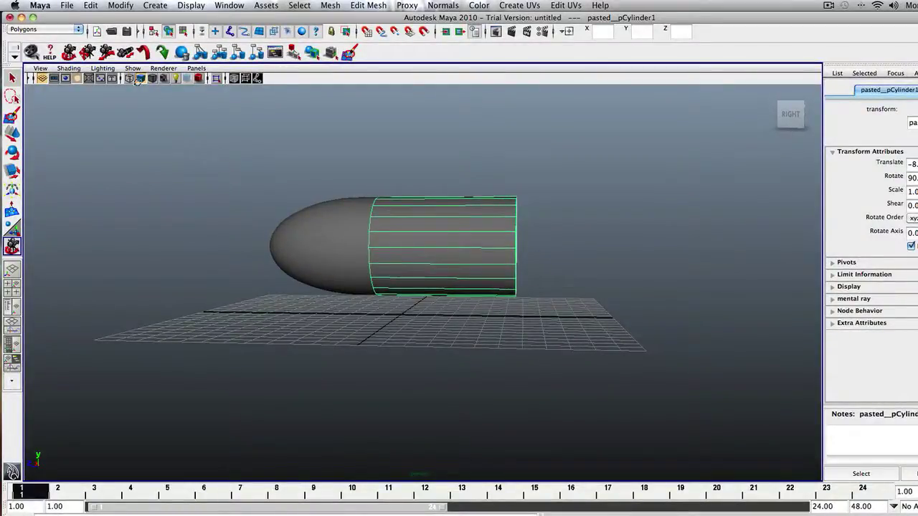
left_click_drag(101, 93, 313, 227, "alt")
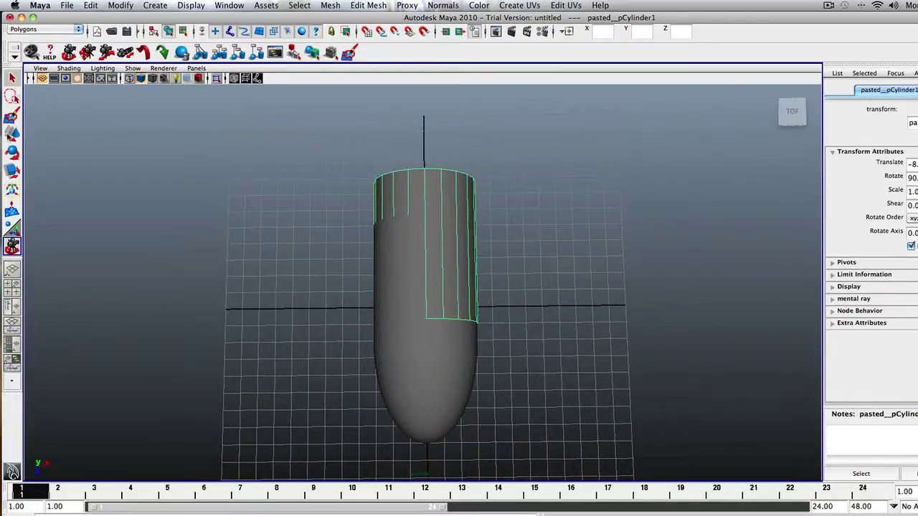
key("w")
left_click_drag(465, 252, 466, 254)
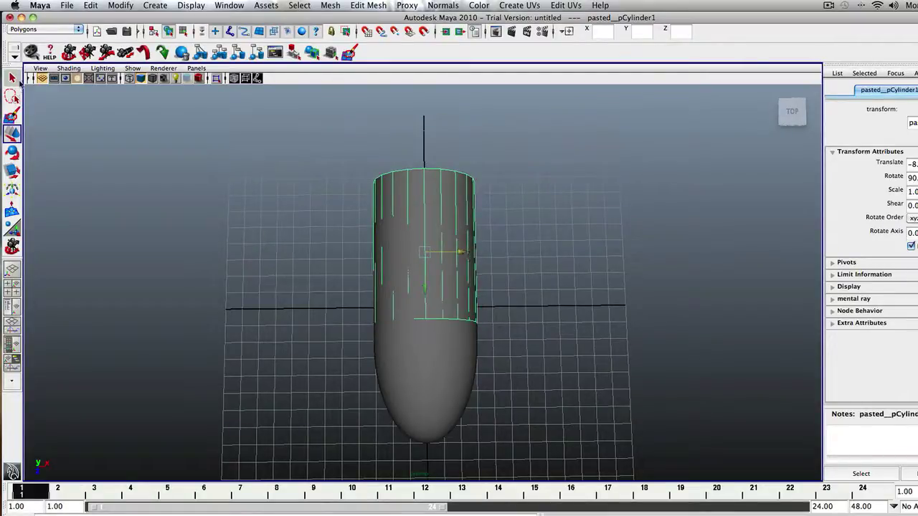
- Deselect the cylinder and examine how it fits over the bullet in a shaded side view
left_click(12, 78)
left_click(68, 54)
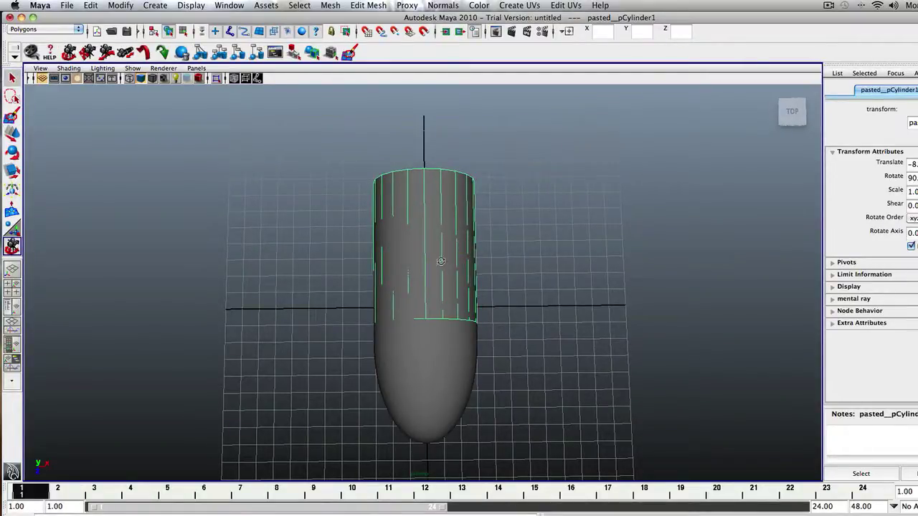
left_click_drag(562, 292, 423, 219)
left_click(12, 80)
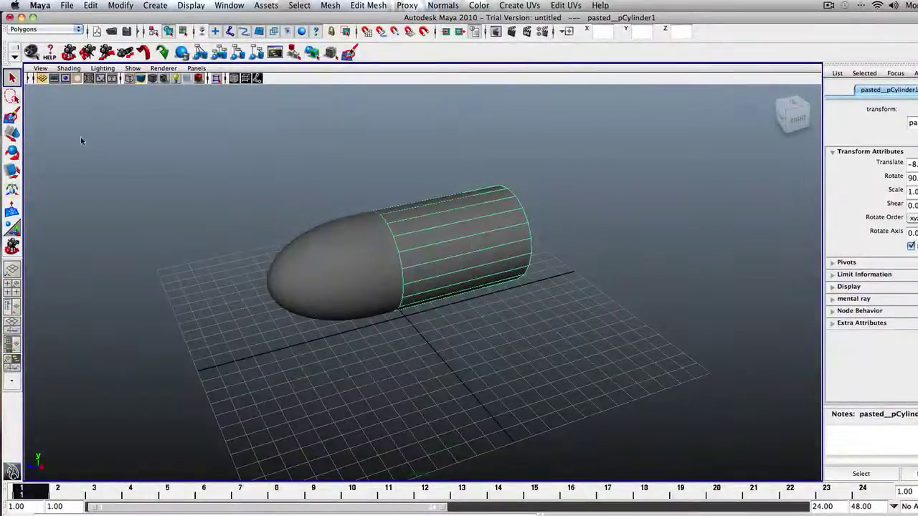
left_click(194, 202)
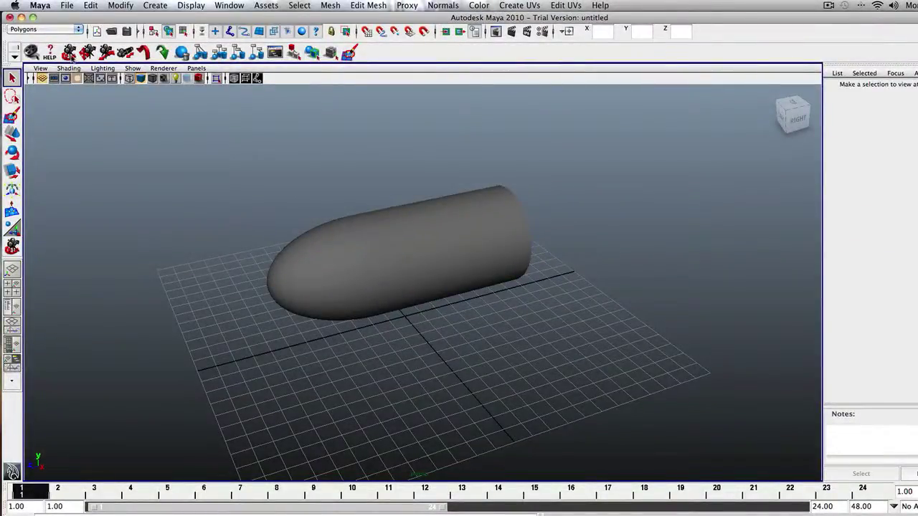
left_click_drag(481, 299, 454, 299, "alt")
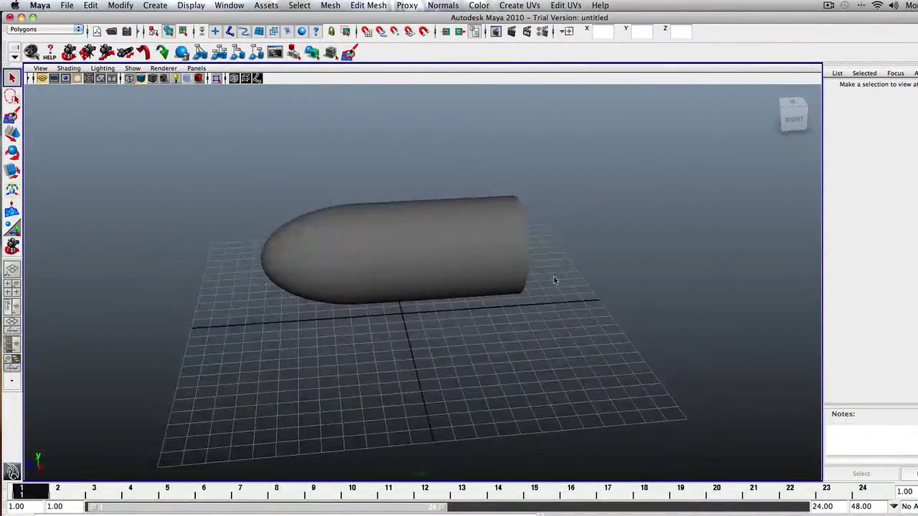
- Move the cylinder along the bullet toward the tip, deselect it, and inspect the edge where it meets the tip
left_click(484, 267)
key("w")
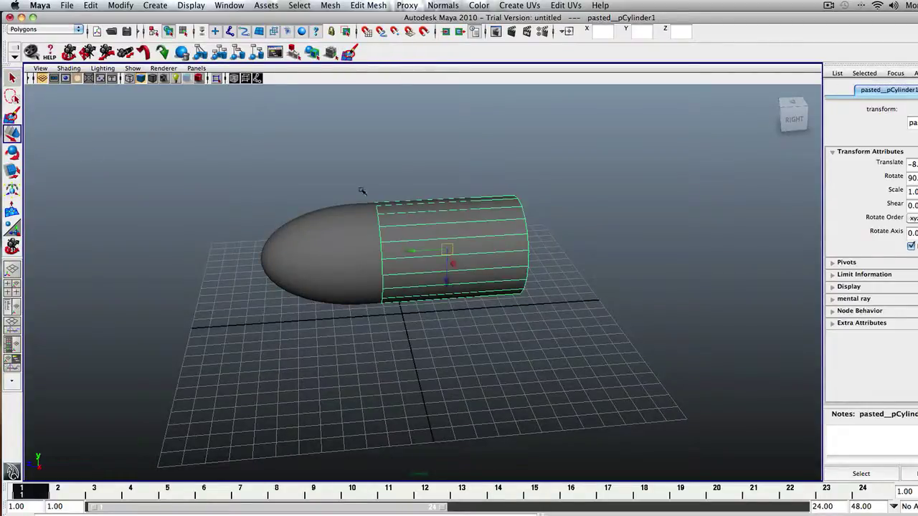
left_click_drag(415, 252, 352, 256)
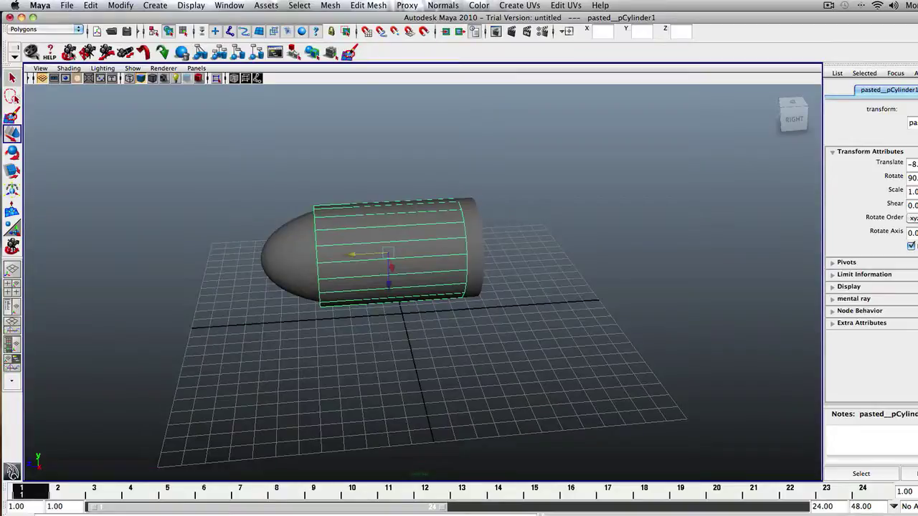
left_click(113, 112)
left_click(70, 53)
left_click_drag(189, 177, 58, 94)
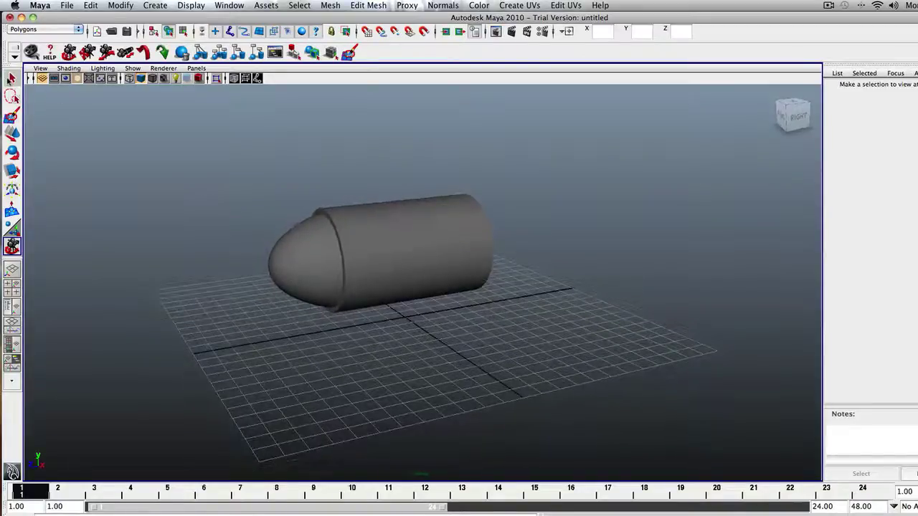
- Select the cylinder and move it backward along the bullet until its flat end extends past the open rear
left_click(11, 78)
left_click(400, 248)
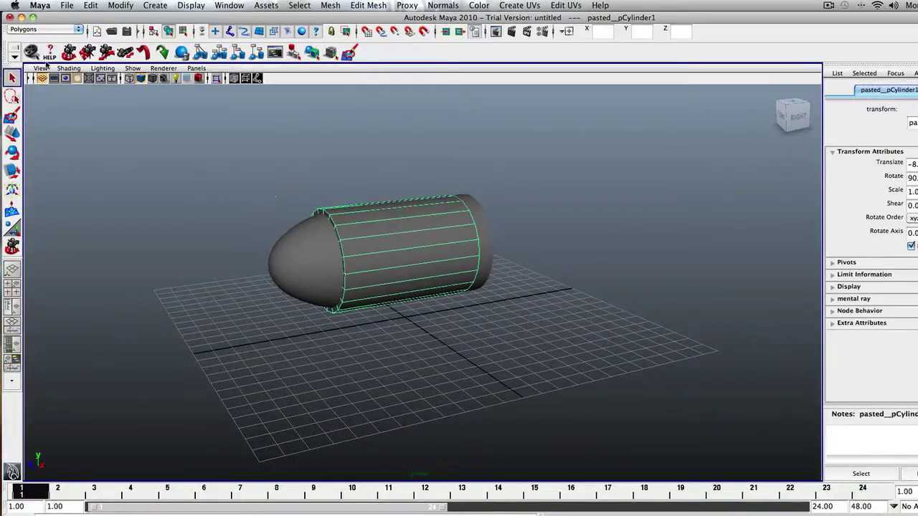
left_click(12, 134)
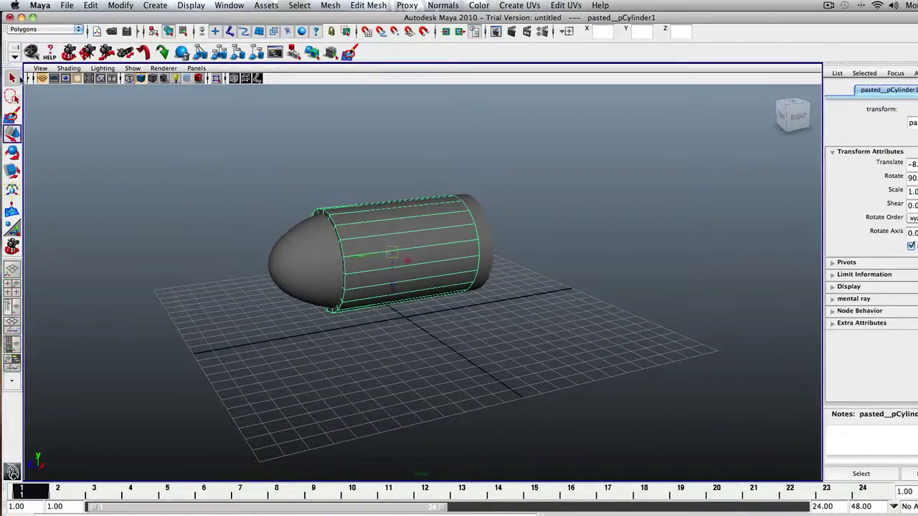
left_click(17, 77)
left_click_drag(78, 62, 55, 106, "alt")
left_click(14, 133)
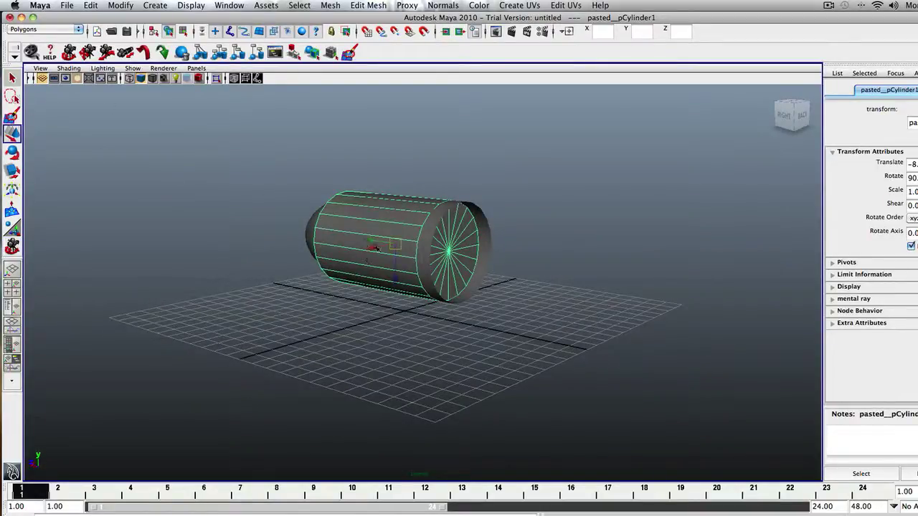
left_click_drag(370, 242, 403, 245)
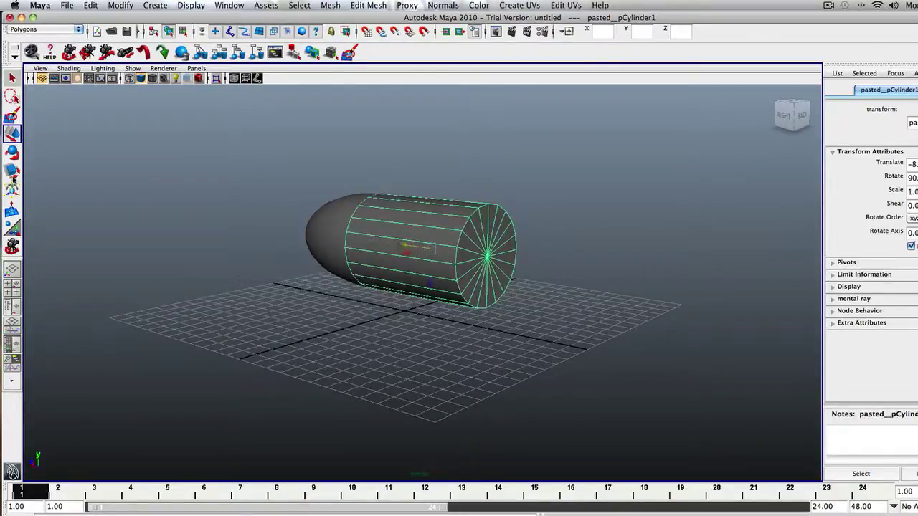
- Scale the cylinder down along its length to shorten it at the rear of the bullet
key("e")
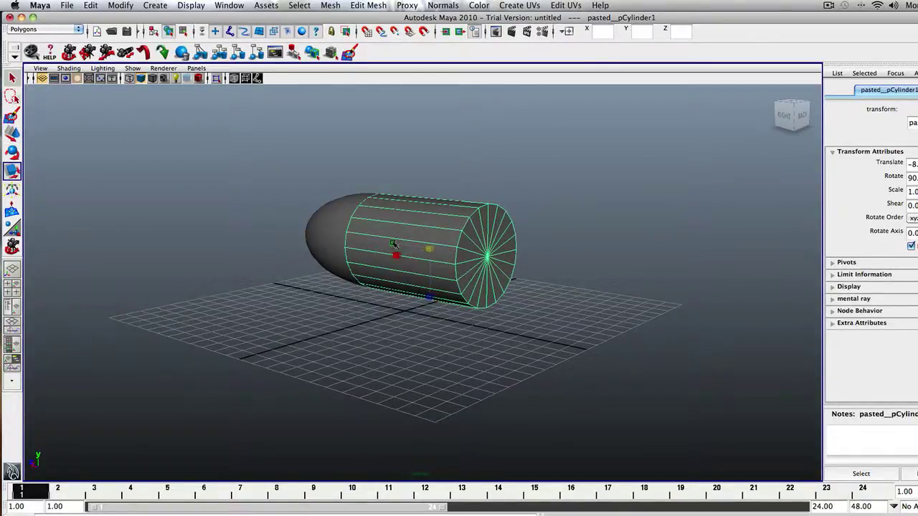
left_click_drag(393, 243, 410, 247)
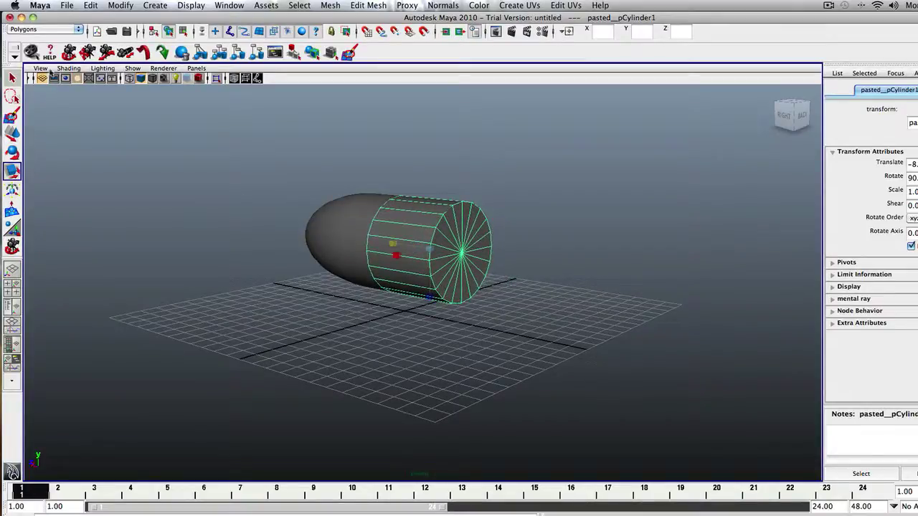
- Move the shortened cylinder backward along the bullet so it extends past the open rear, and deselect it
left_click(70, 53)
left_click_drag(119, 135, 206, 145)
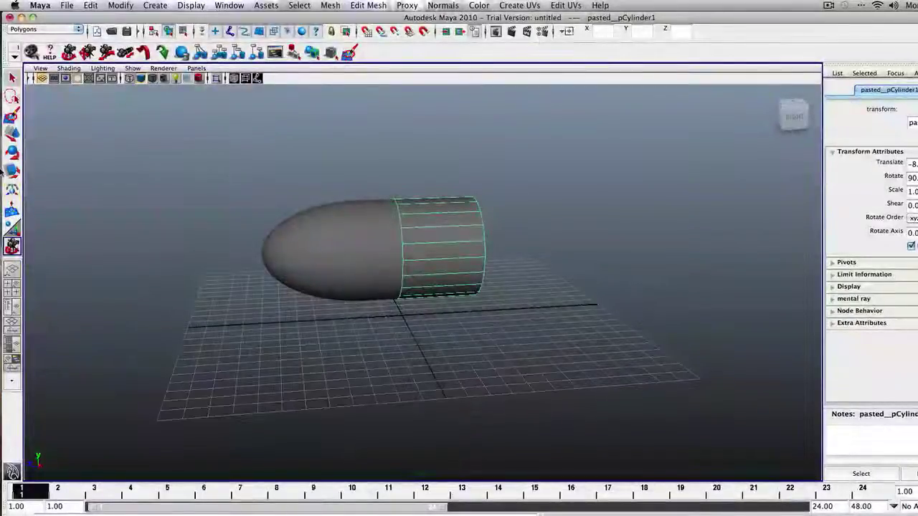
left_click(16, 172)
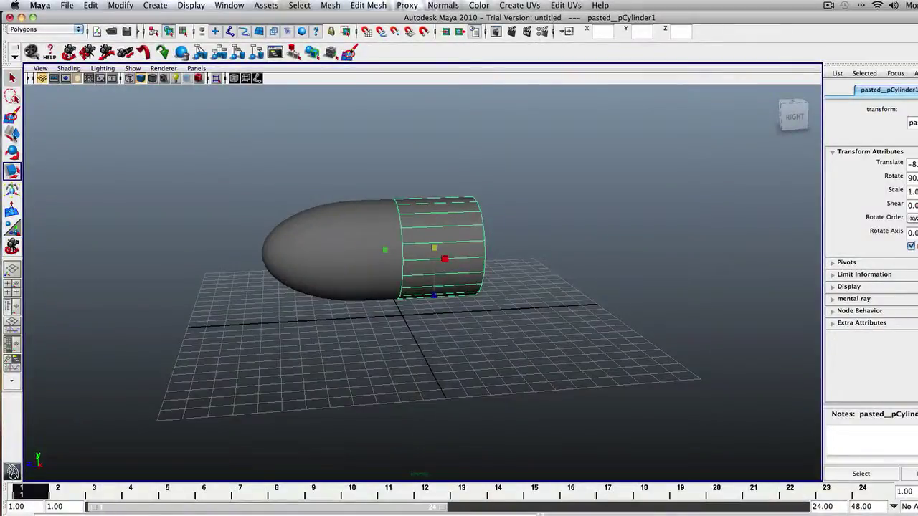
key("w")
left_click_drag(399, 249, 421, 249)
left_click(12, 78)
left_click(146, 172)
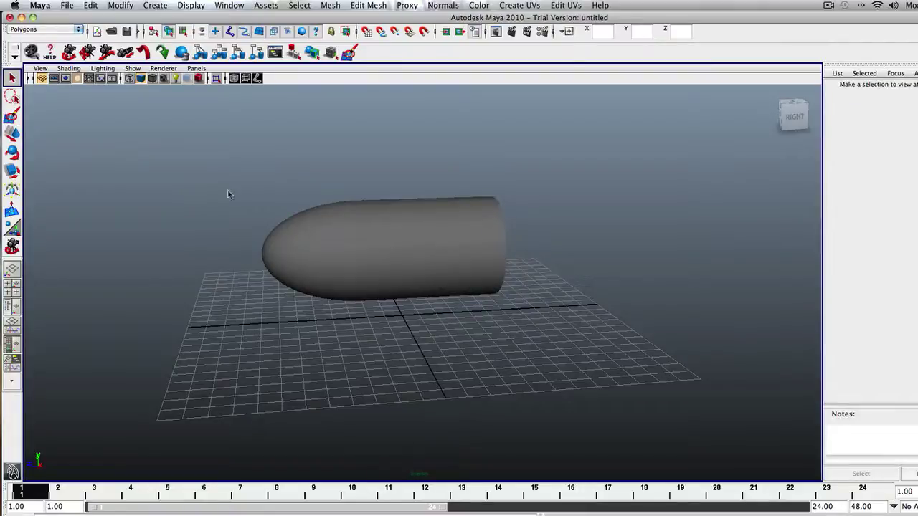
- Render the bullet with Maya Software from two perspective angles, closing each render after checking it
left_click(67, 55)
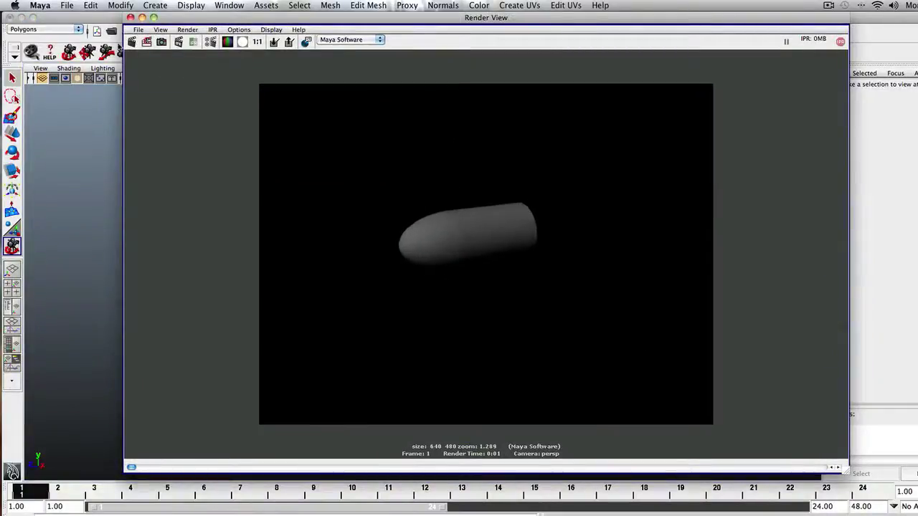
left_click(130, 18)
left_click(104, 57)
left_click_drag(380, 308, 456, 304)
left_click(512, 33)
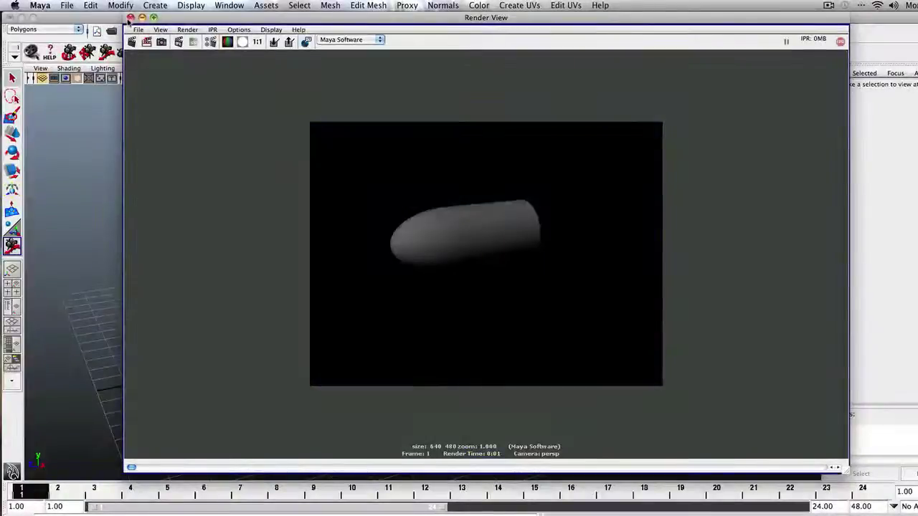
left_click(131, 17)
- Examine the shaded bullet from several angles and return to the home perspective view
left_click(772, 95)
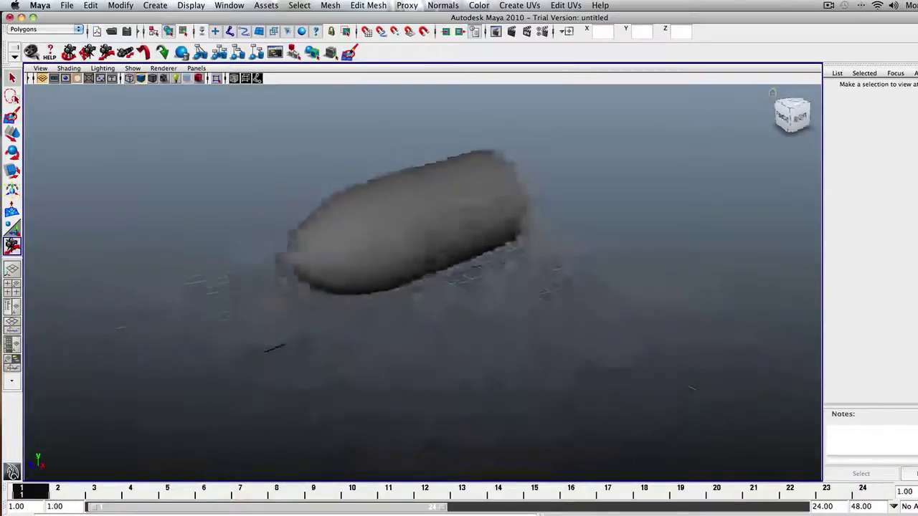
left_click(11, 78)
left_click(70, 53)
left_click_drag(215, 172, 504, 213)
left_click_drag(260, 229, 488, 230)
left_click(772, 95)
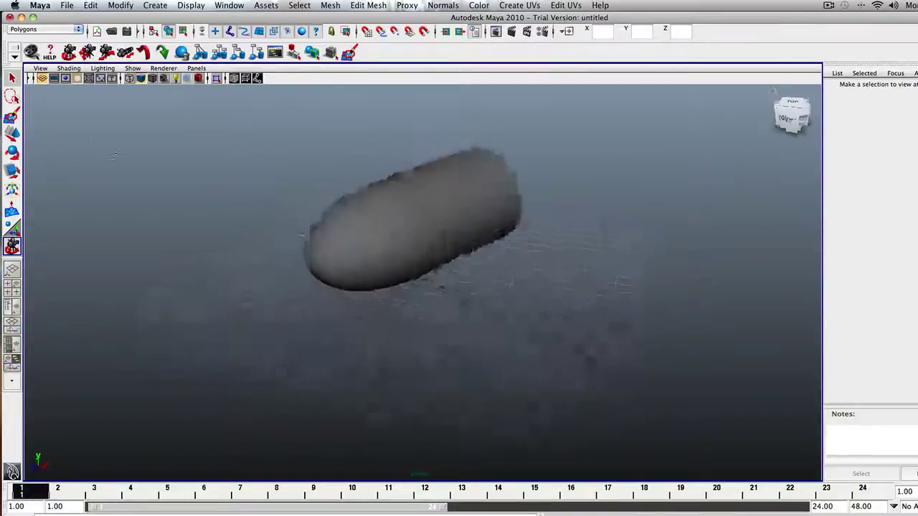
key("q")
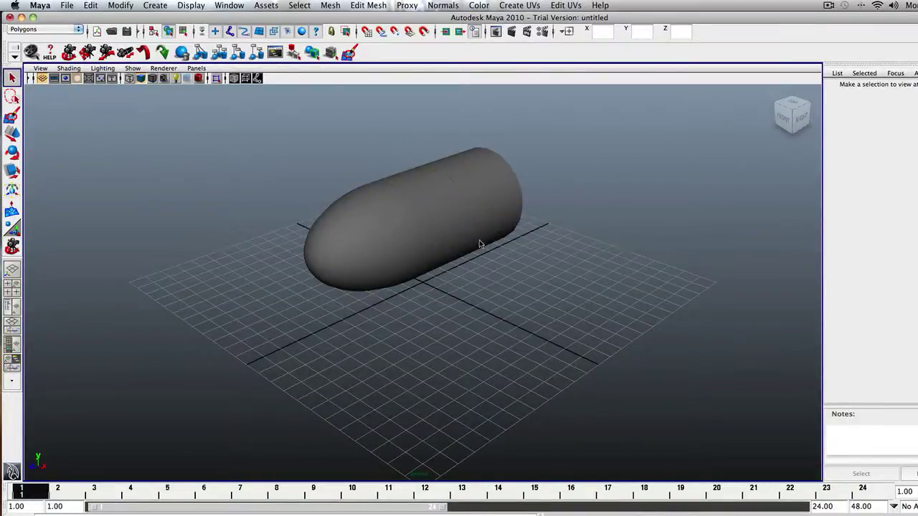